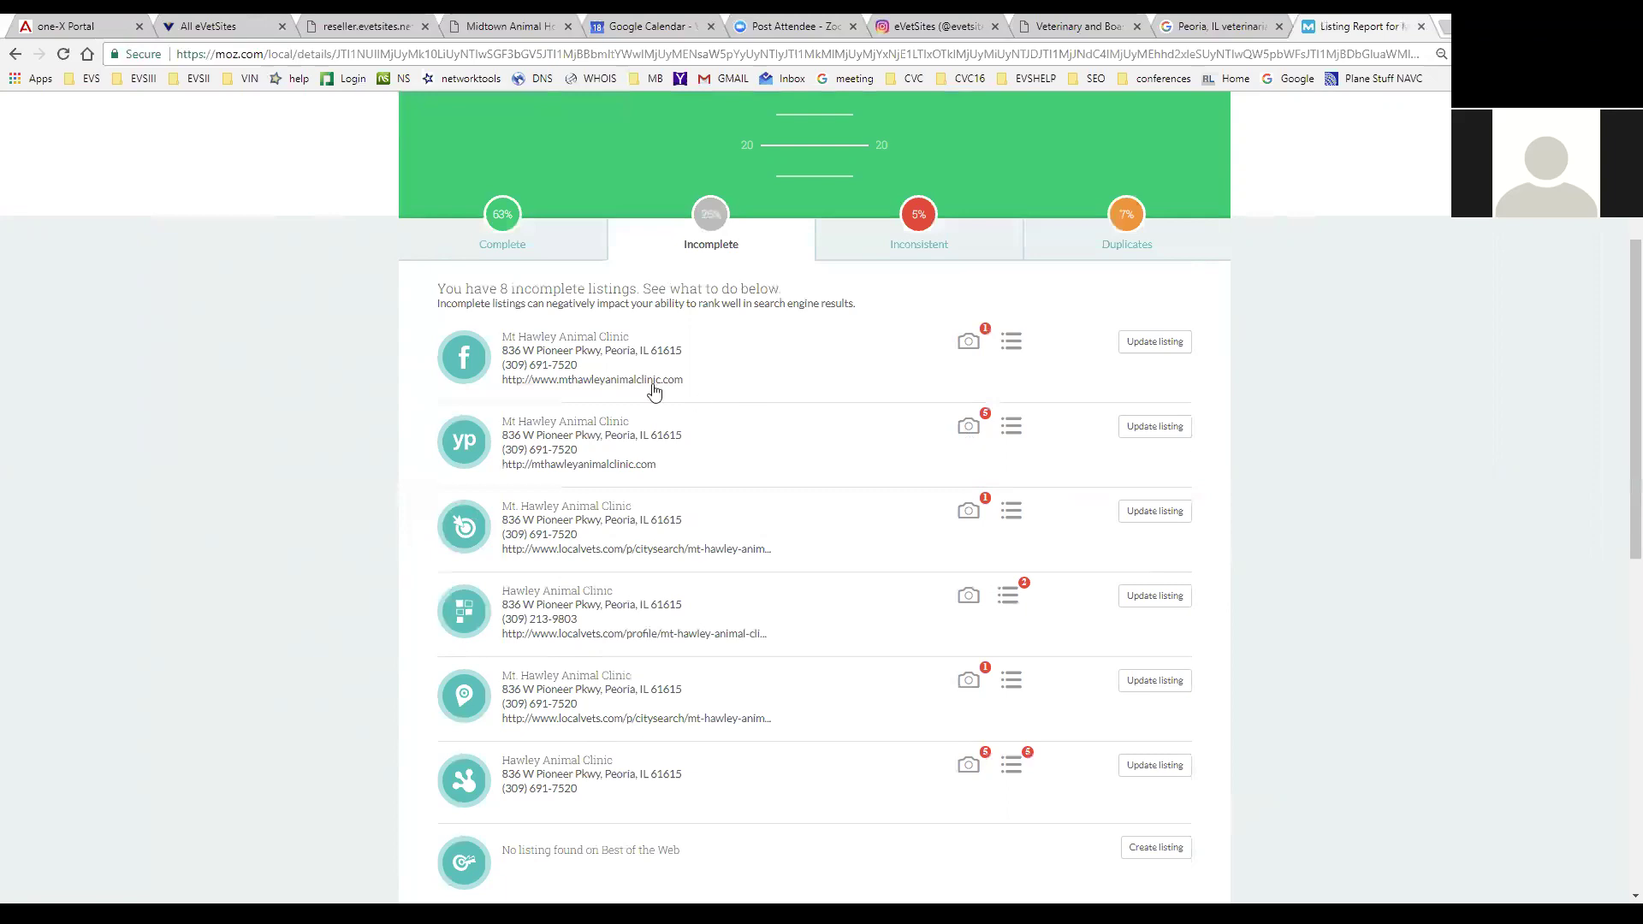
- Check the Facebook listing's website address and review the report's Complete graph of listing completeness by search engine
left_click_drag(690, 381, 502, 387)
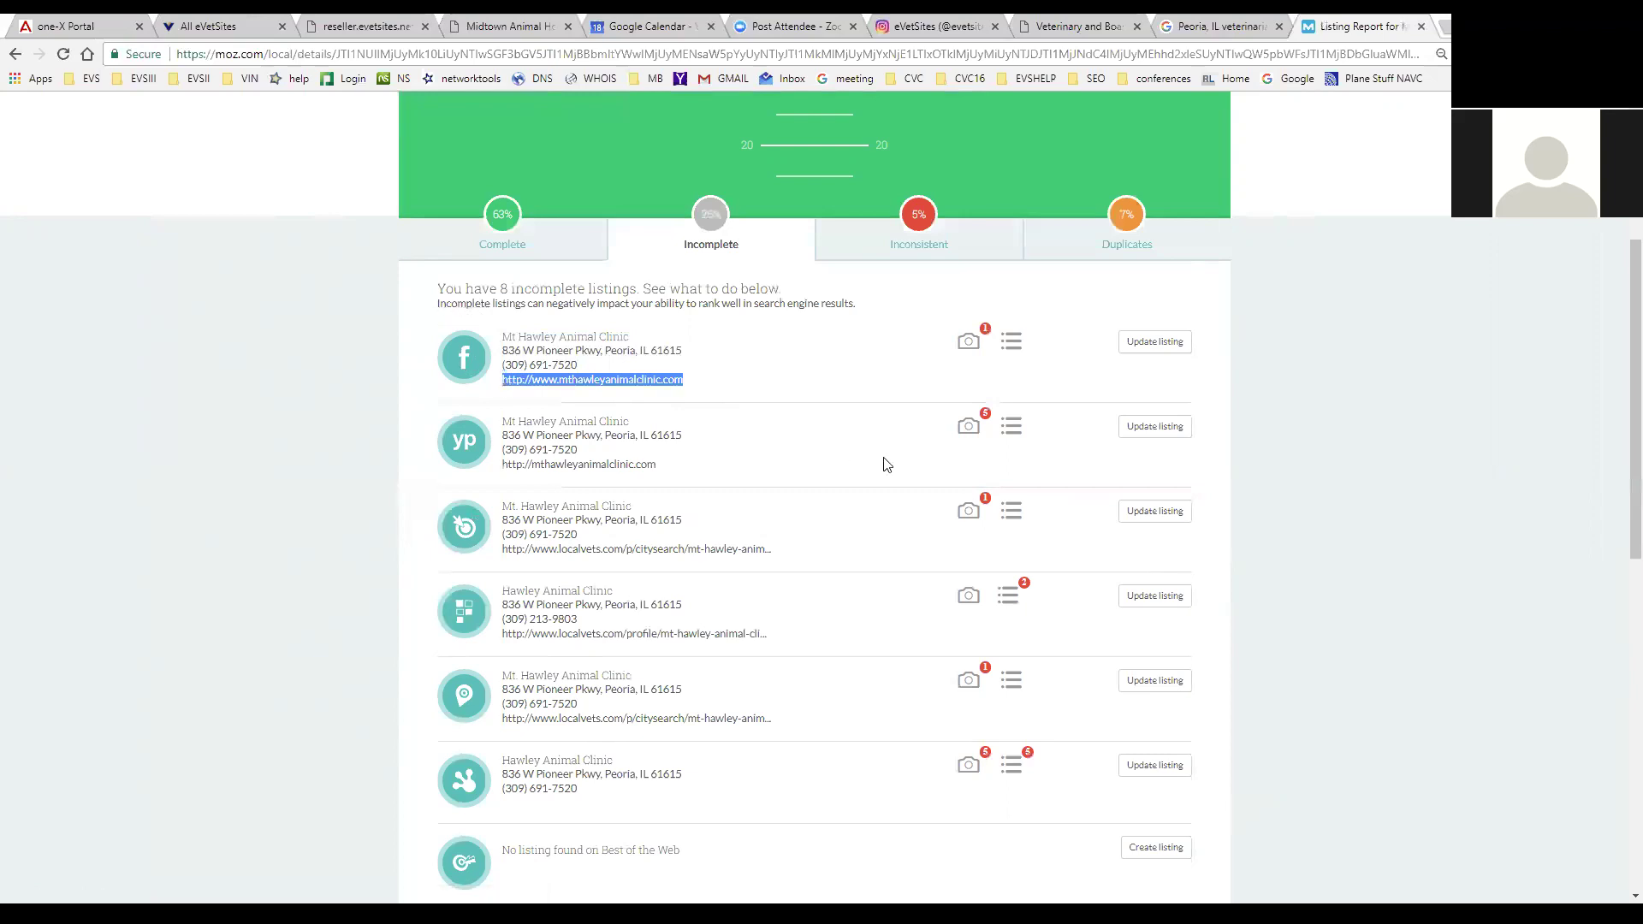
scroll(886, 464, "up", 4)
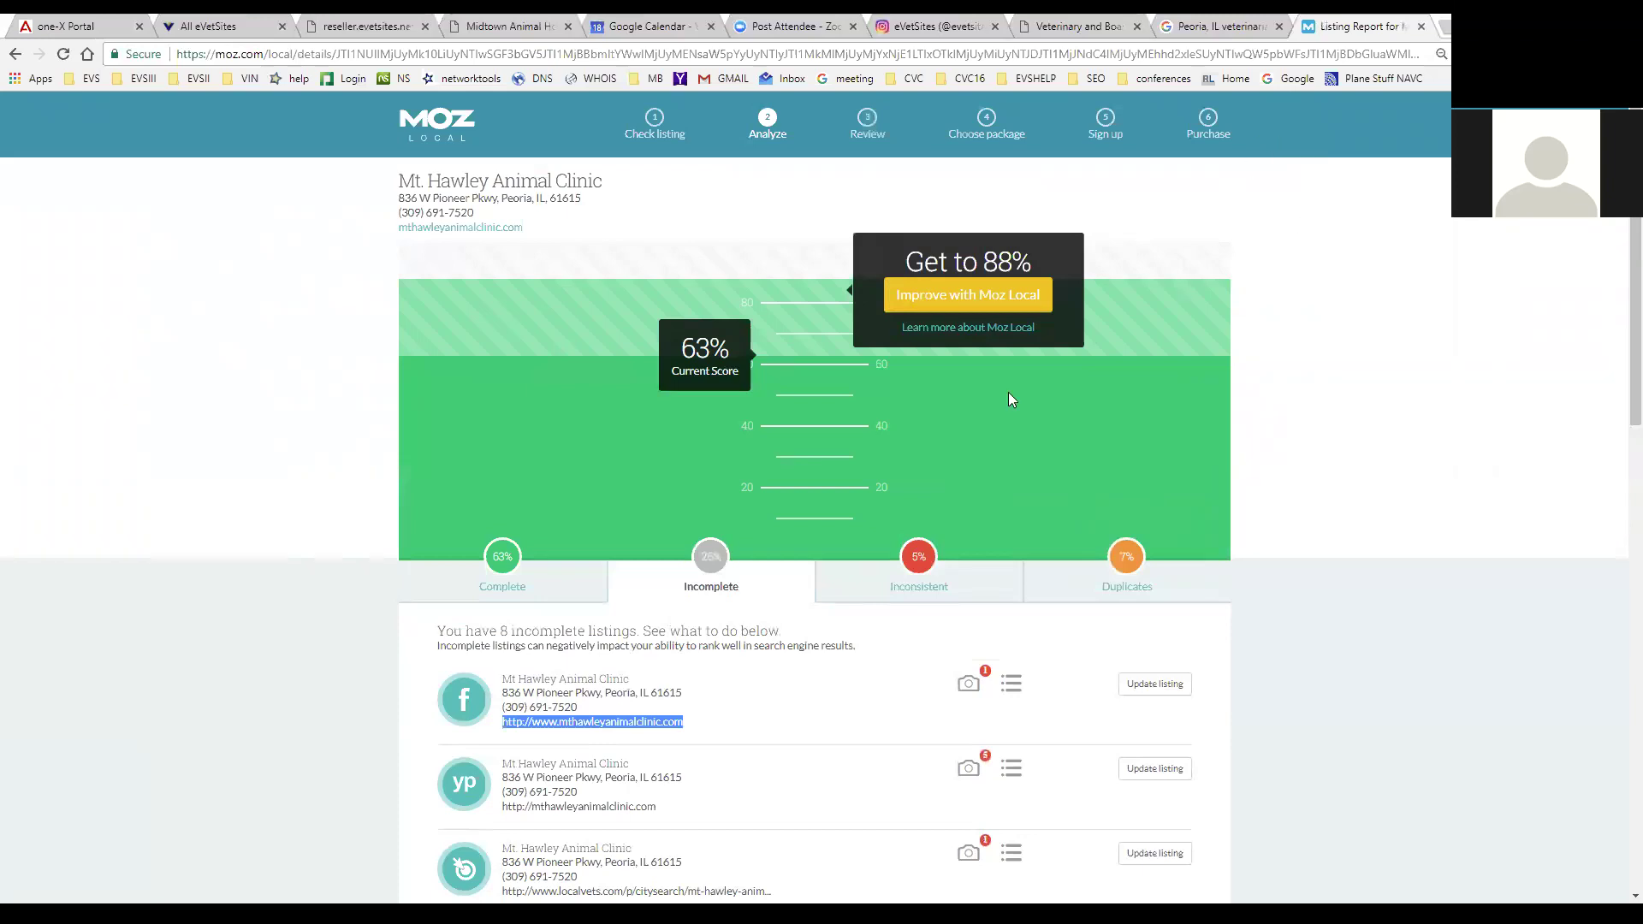
left_click(527, 587)
scroll(1243, 654, "down", 5)
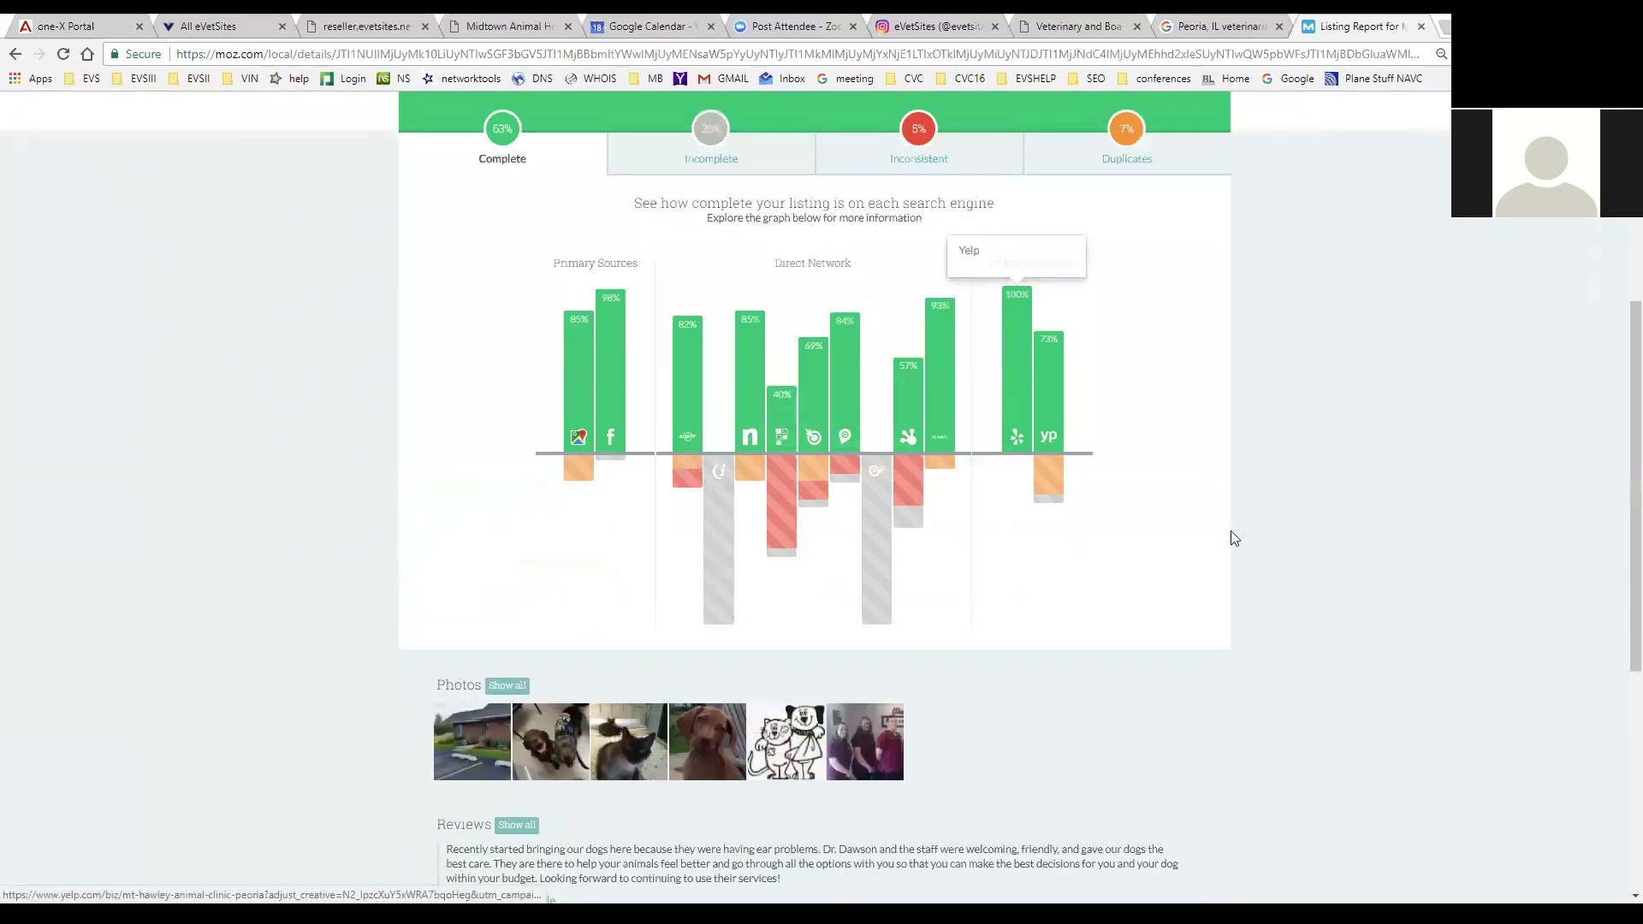
scroll(1234, 532, "up", 3)
- Return to the incomplete listings and compare the Yellow Pages listing's website address with the Facebook one
left_click(764, 428)
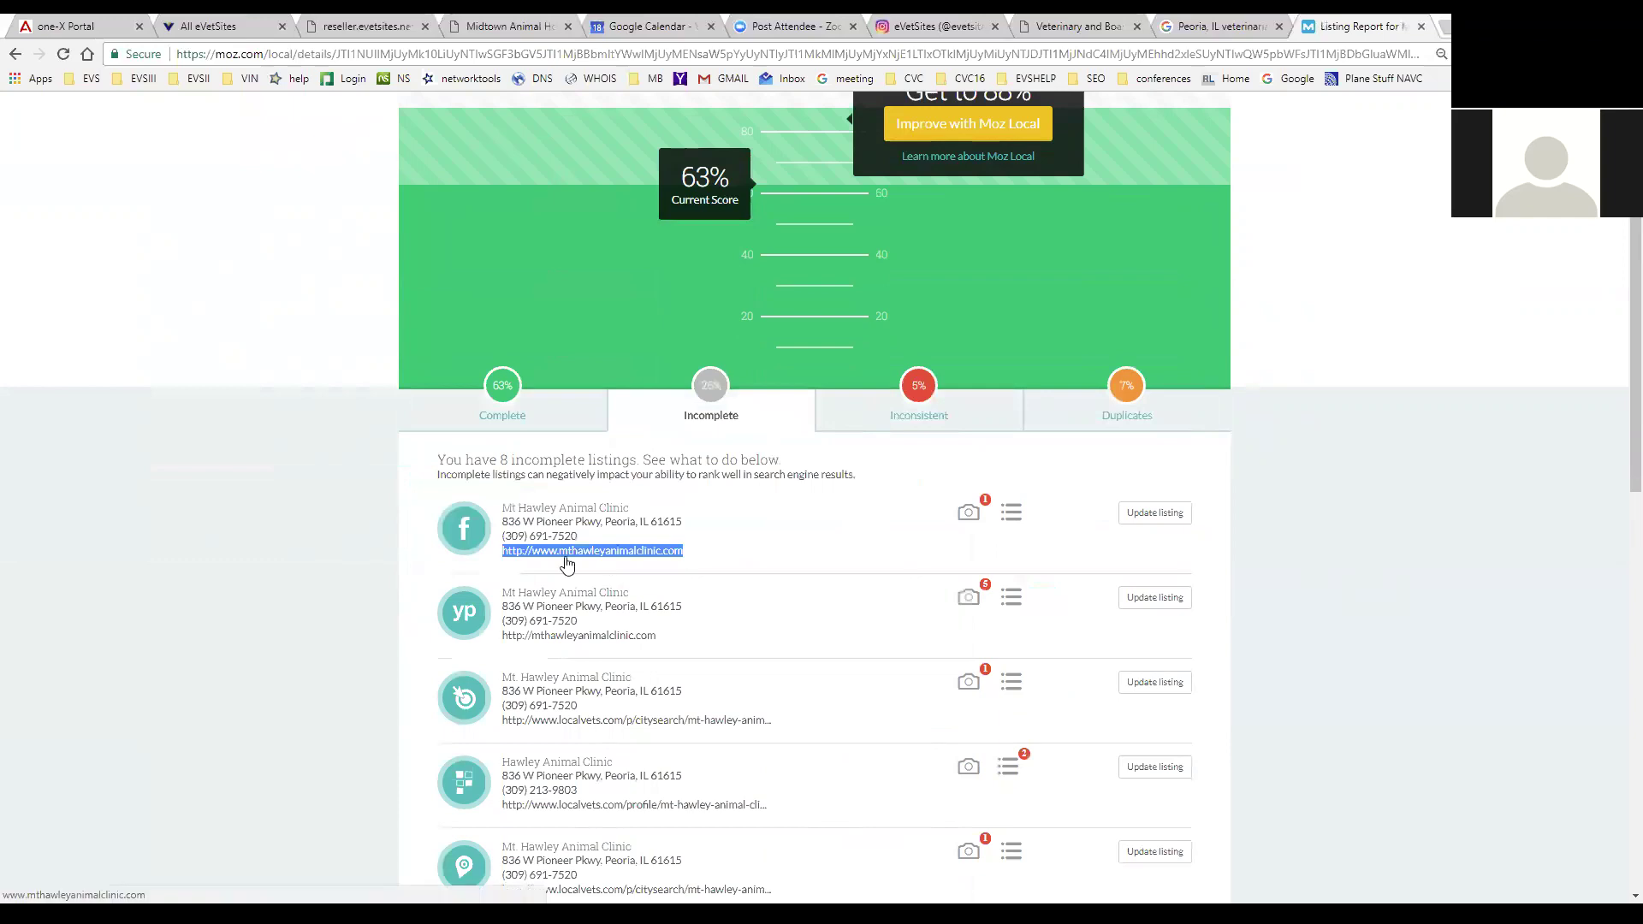
left_click_drag(656, 636, 498, 648)
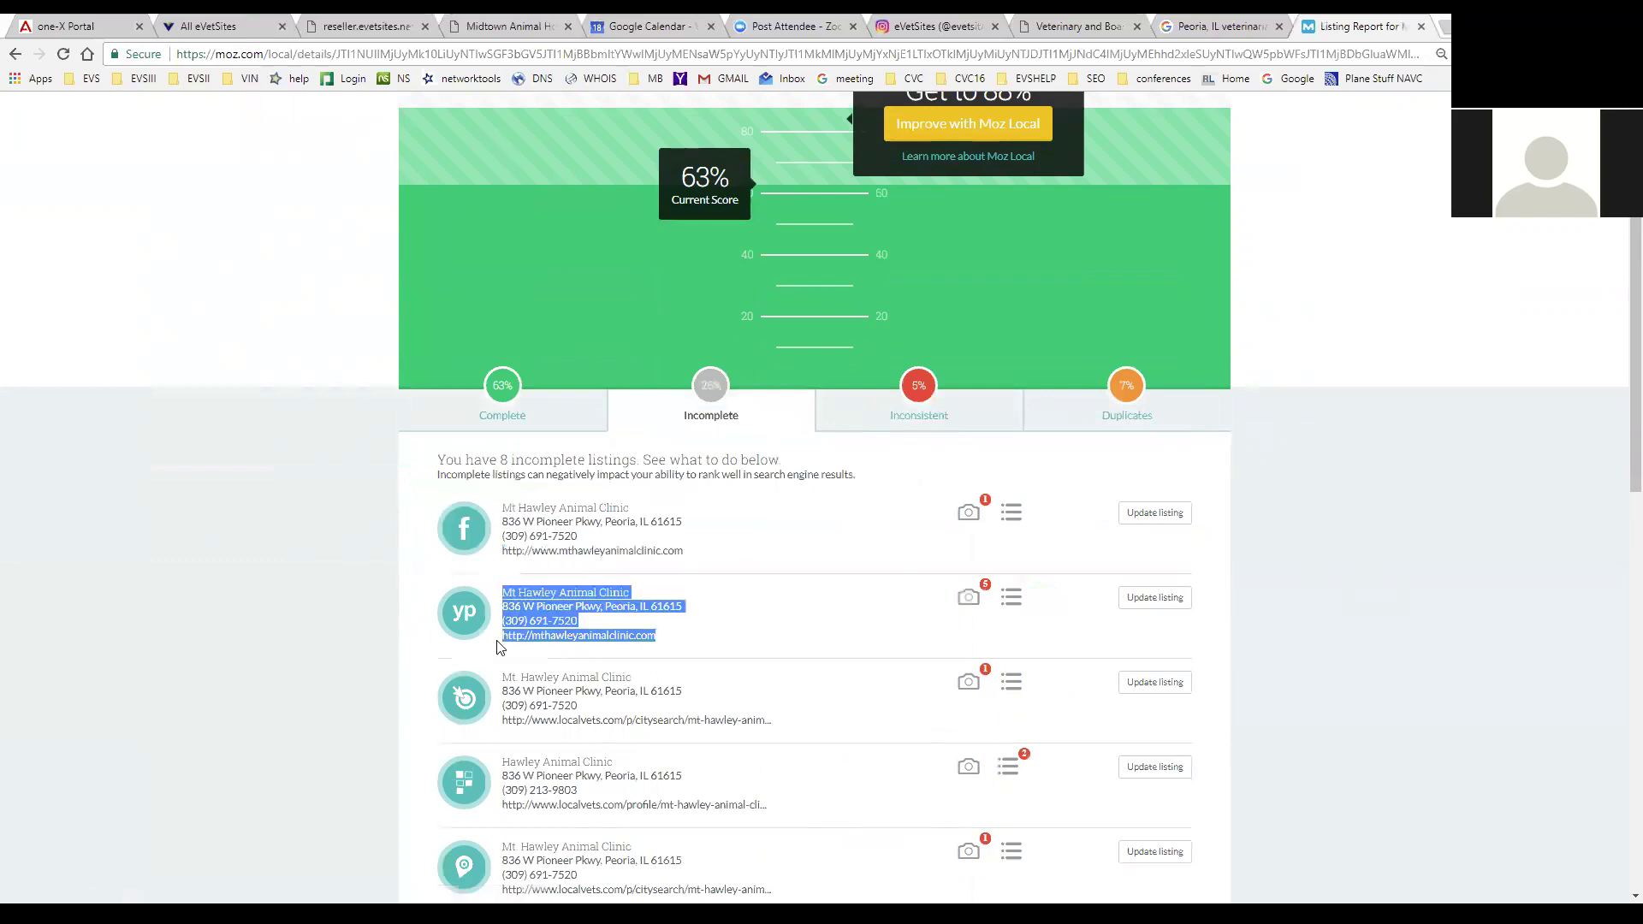
left_click(700, 625)
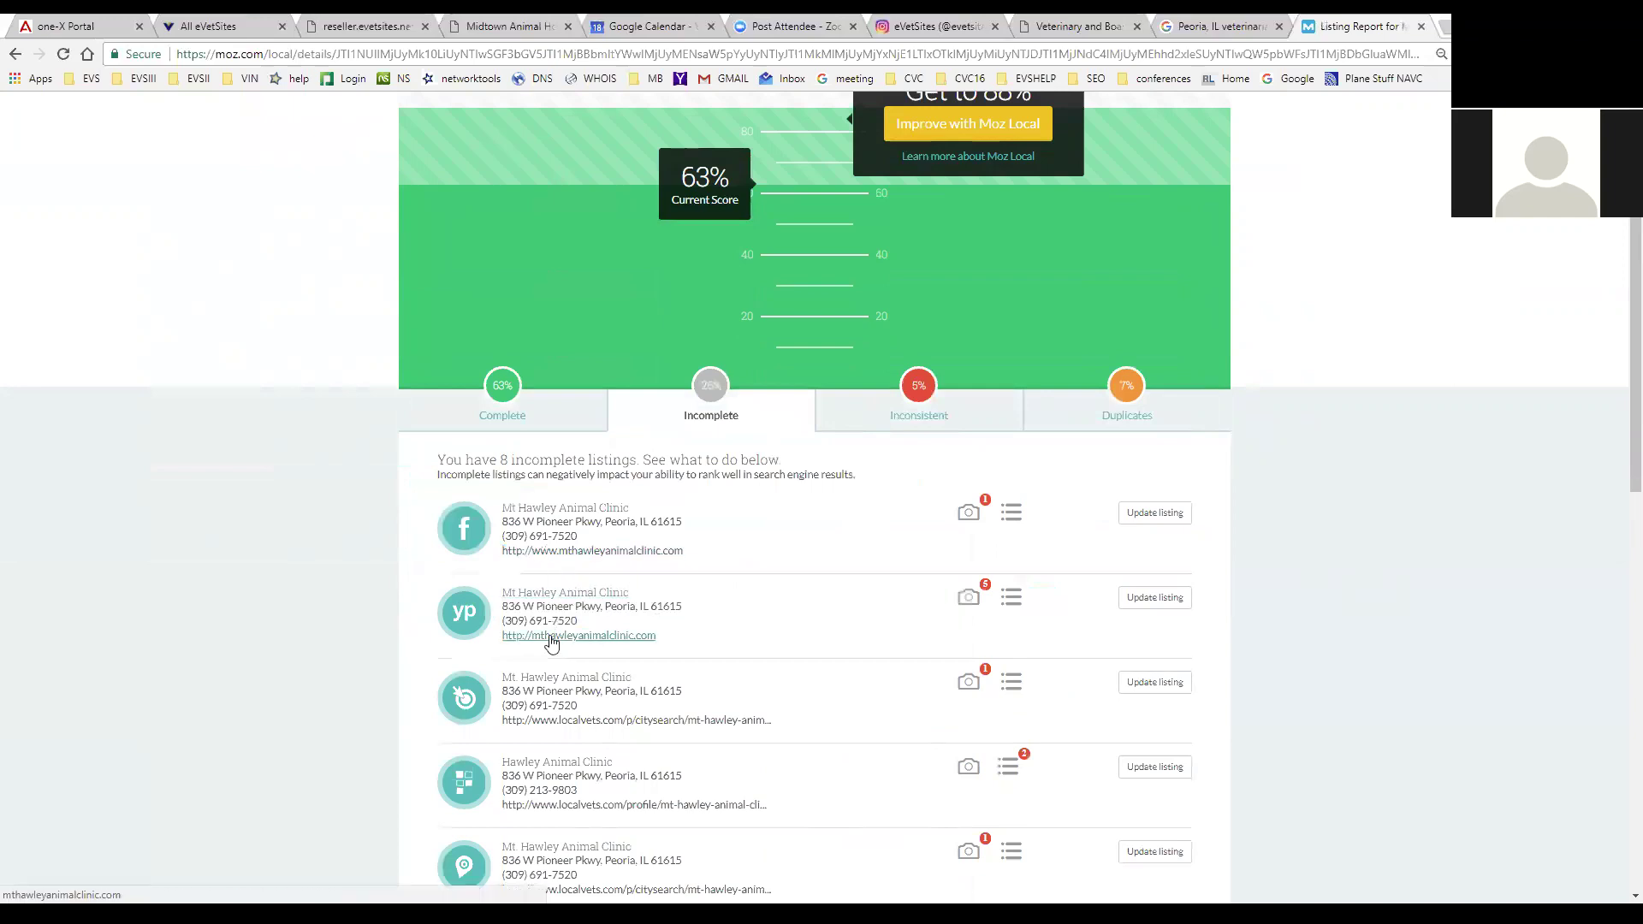
- Examine the website links and phone numbers of the remaining incomplete listings, from Insiderpages to the last Hawley Animal Clinic entry
scroll(771, 638, "down", 4)
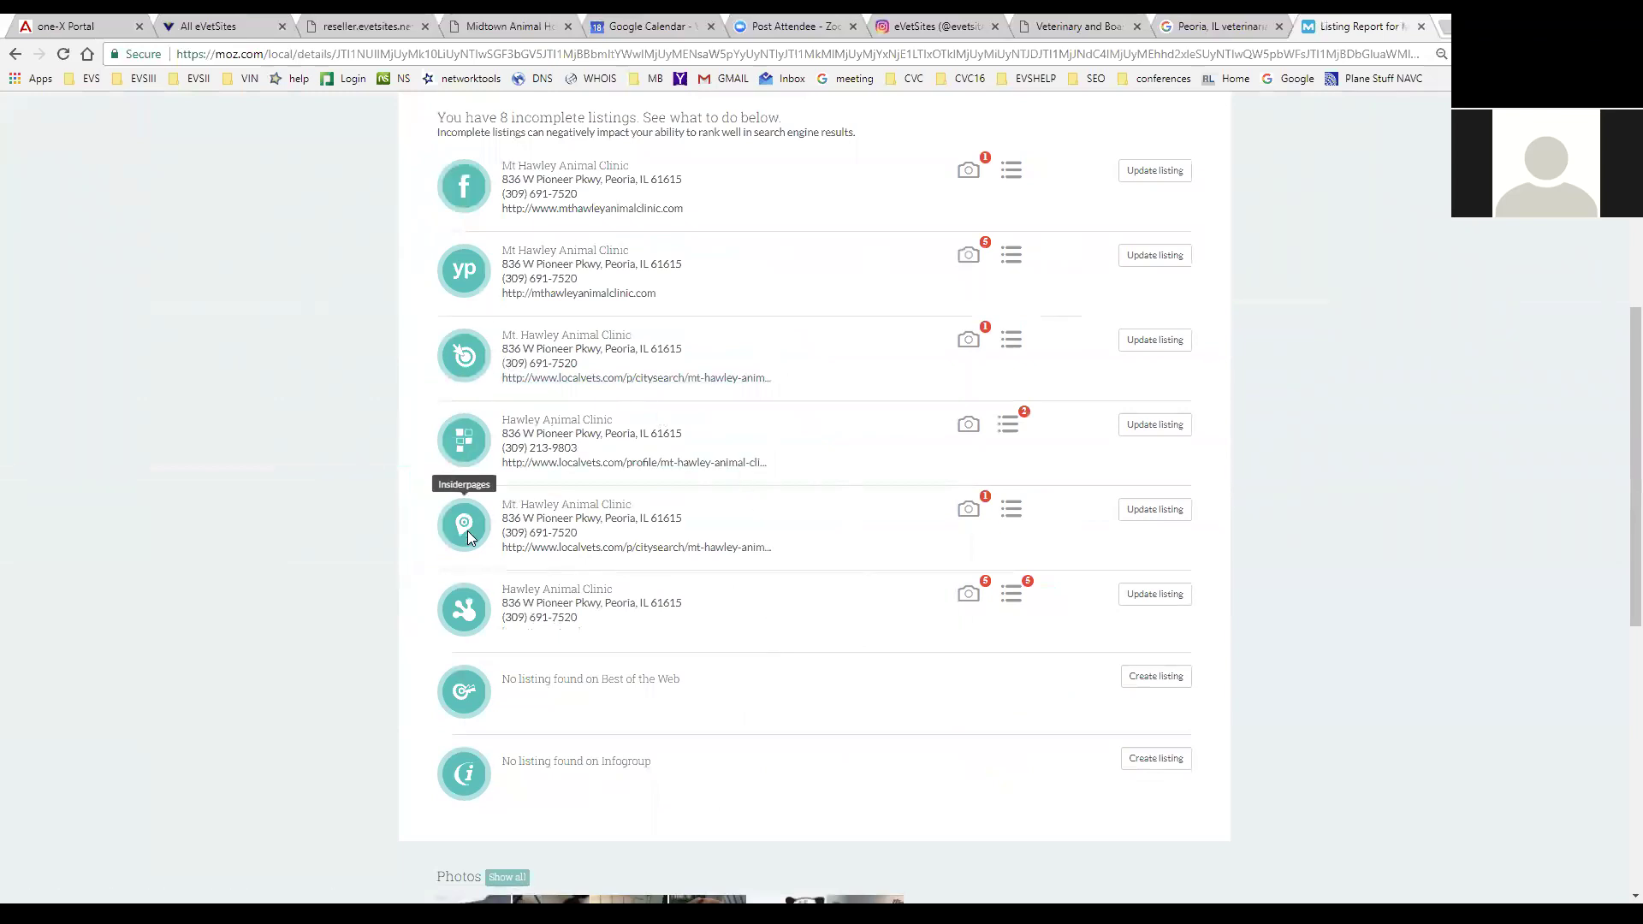
left_click_drag(796, 554, 504, 557)
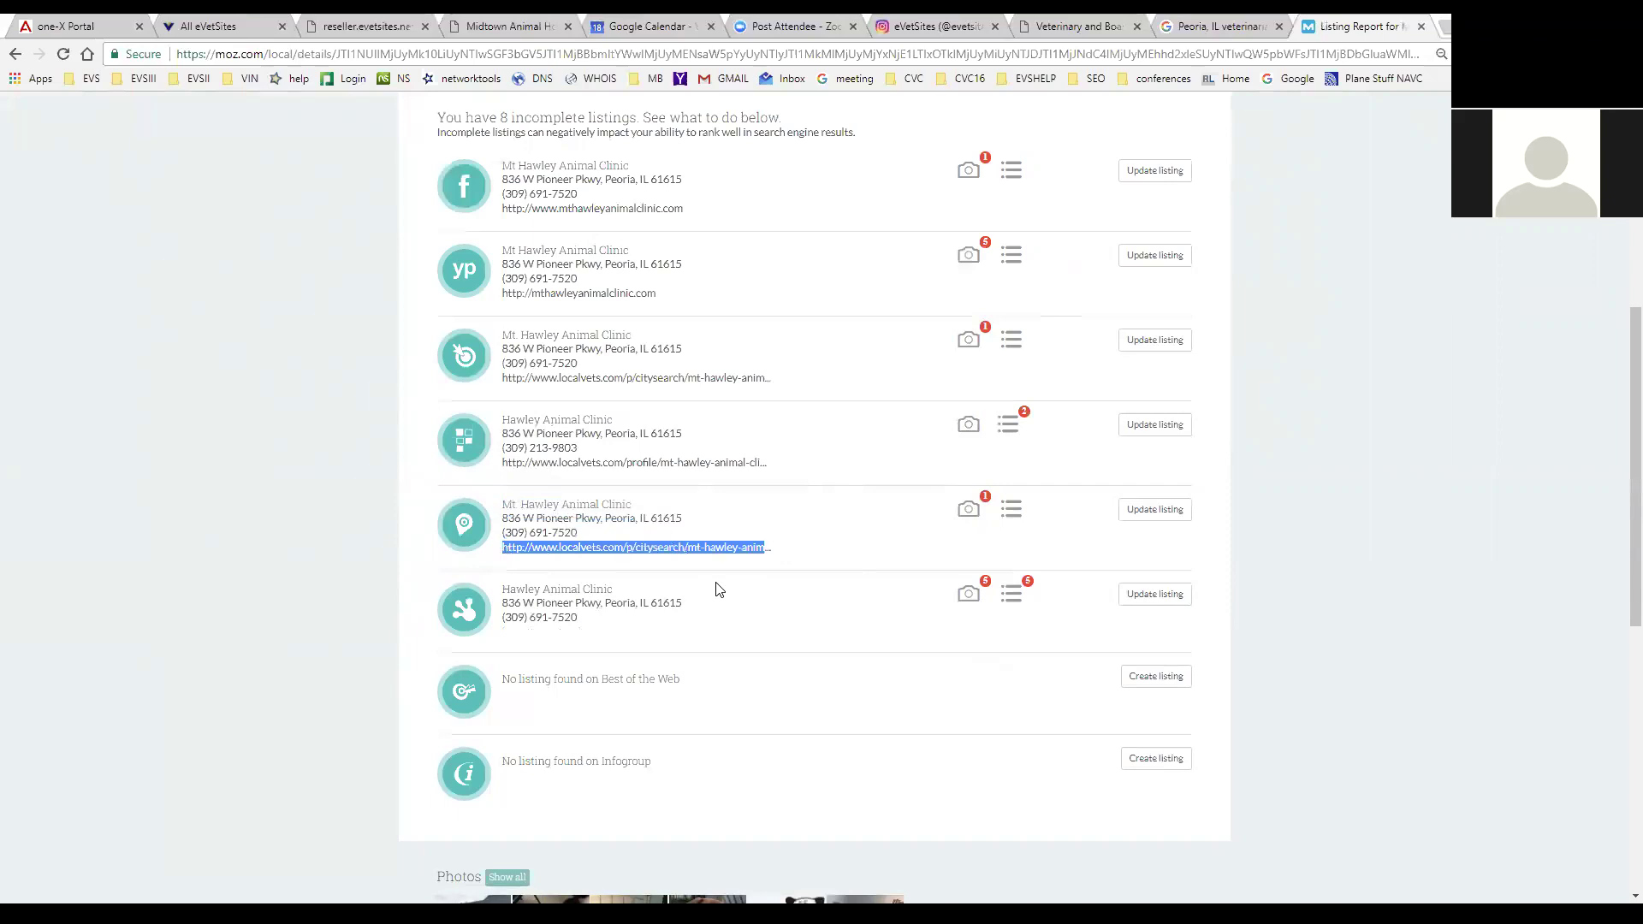
left_click_drag(587, 624, 493, 625)
left_click(495, 625)
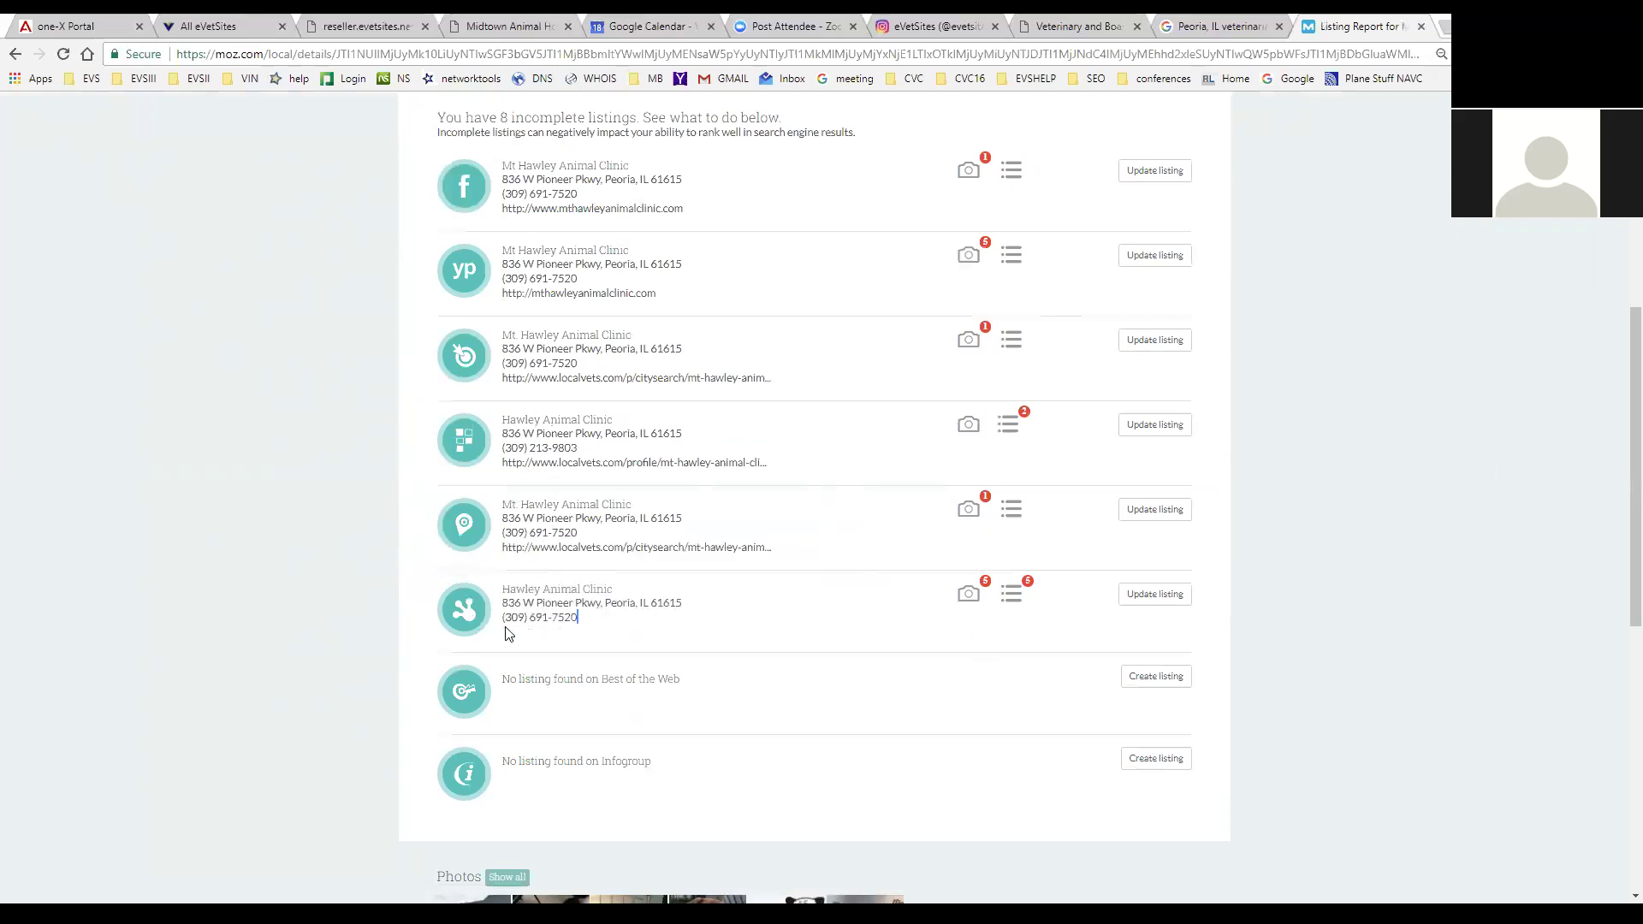
left_click_drag(578, 448, 505, 448)
left_click_drag(579, 618, 657, 651)
left_click(531, 633)
left_click(694, 644)
- View the clinic's services page and look through the Google results for Peorial veterinarians
left_click(1080, 32)
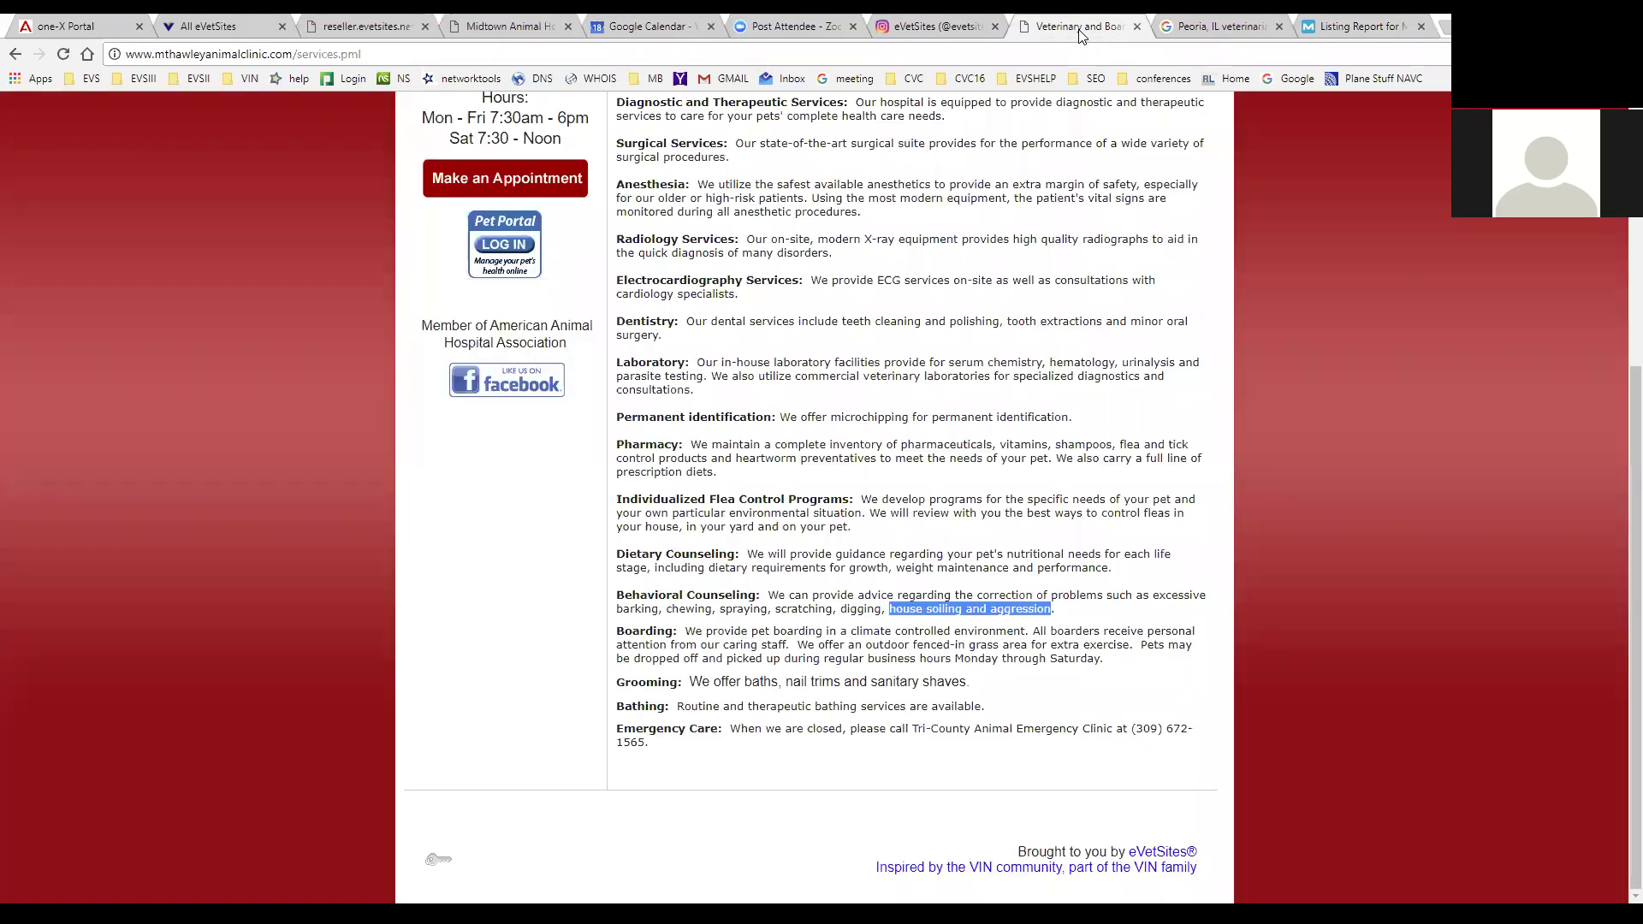
left_click(1206, 27)
scroll(783, 643, "down", 4)
scroll(784, 643, "down", 10)
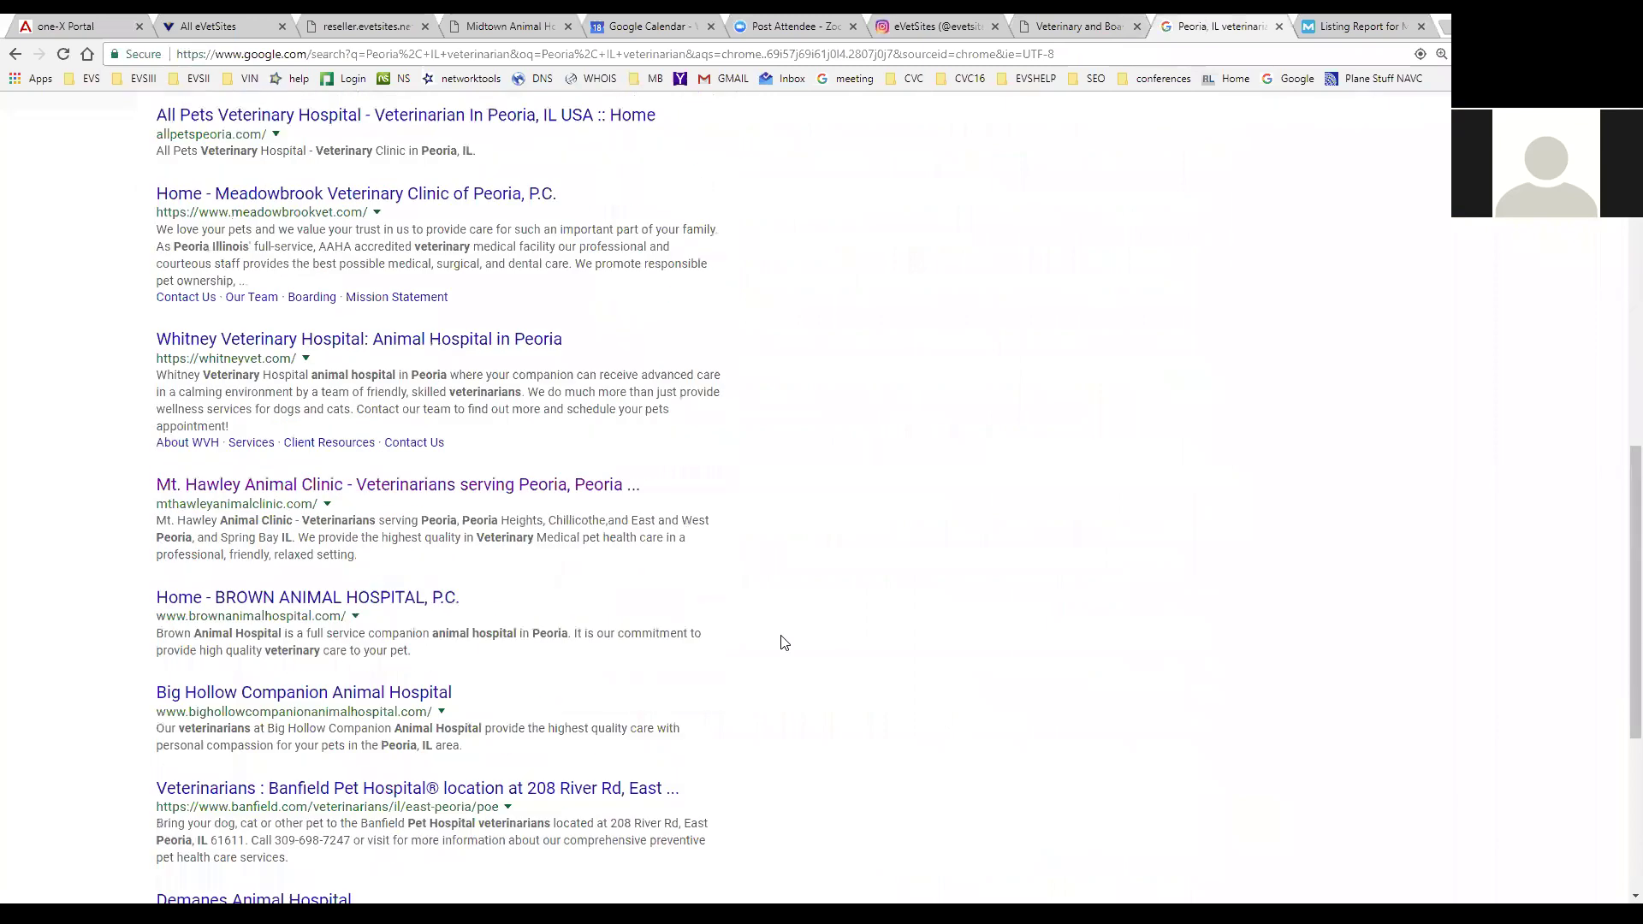
scroll(783, 642, "up", 4)
- Return to the Moz Local report and review the clinic's inconsistent listings
left_click(1349, 31)
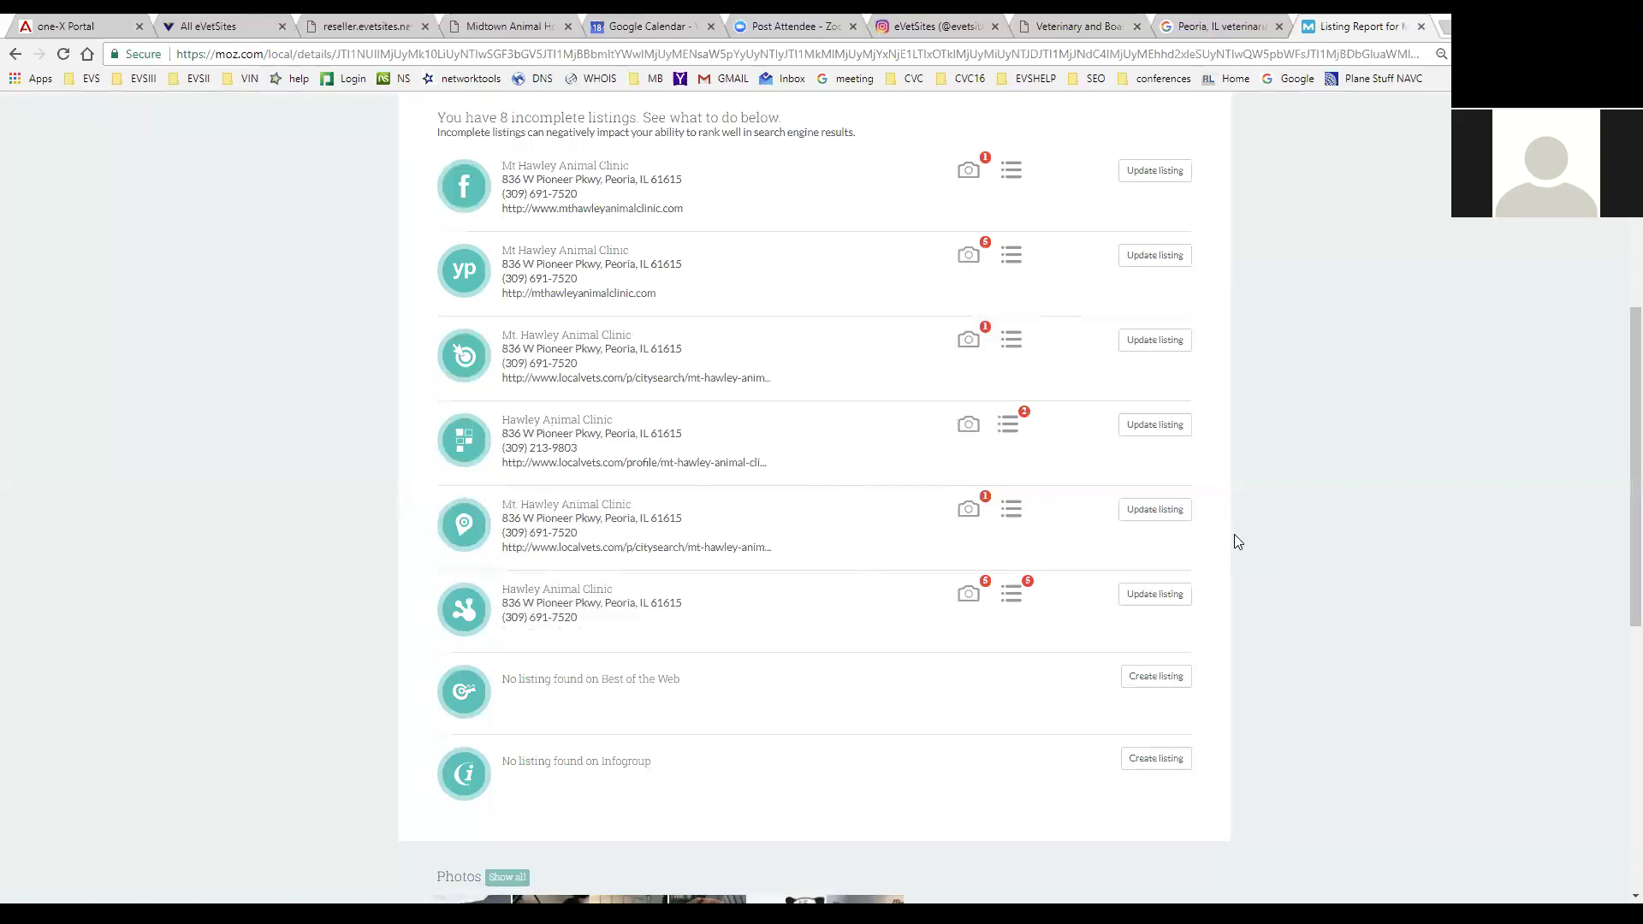
scroll(1307, 480, "up", 6)
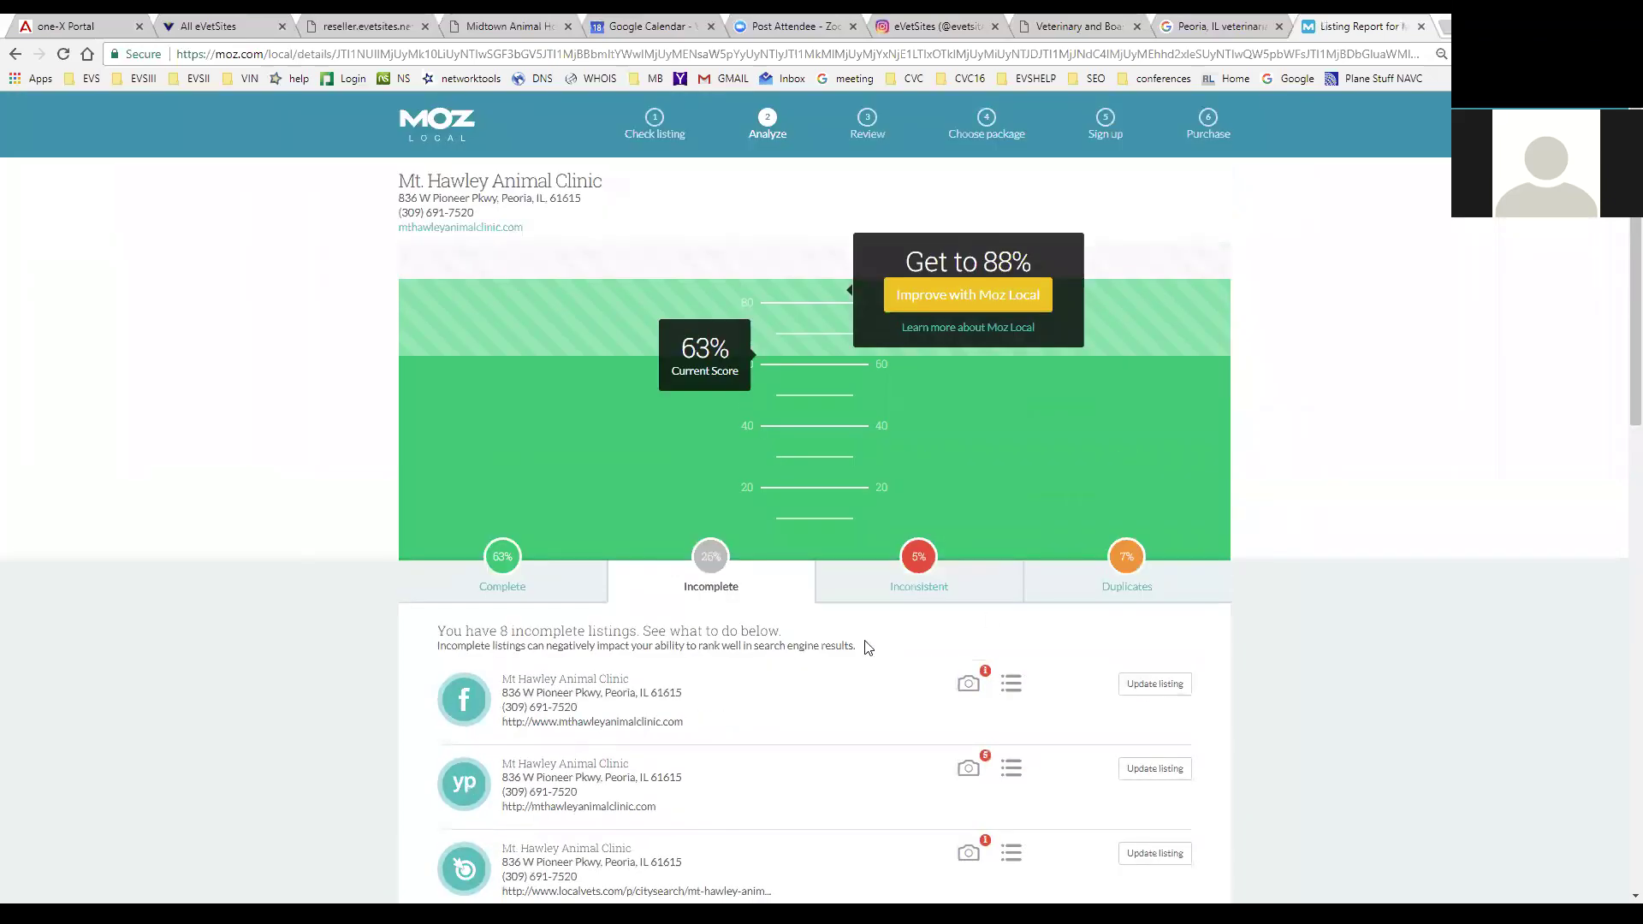
left_click(931, 599)
scroll(935, 598, "down", 2)
scroll(936, 598, "down", 2)
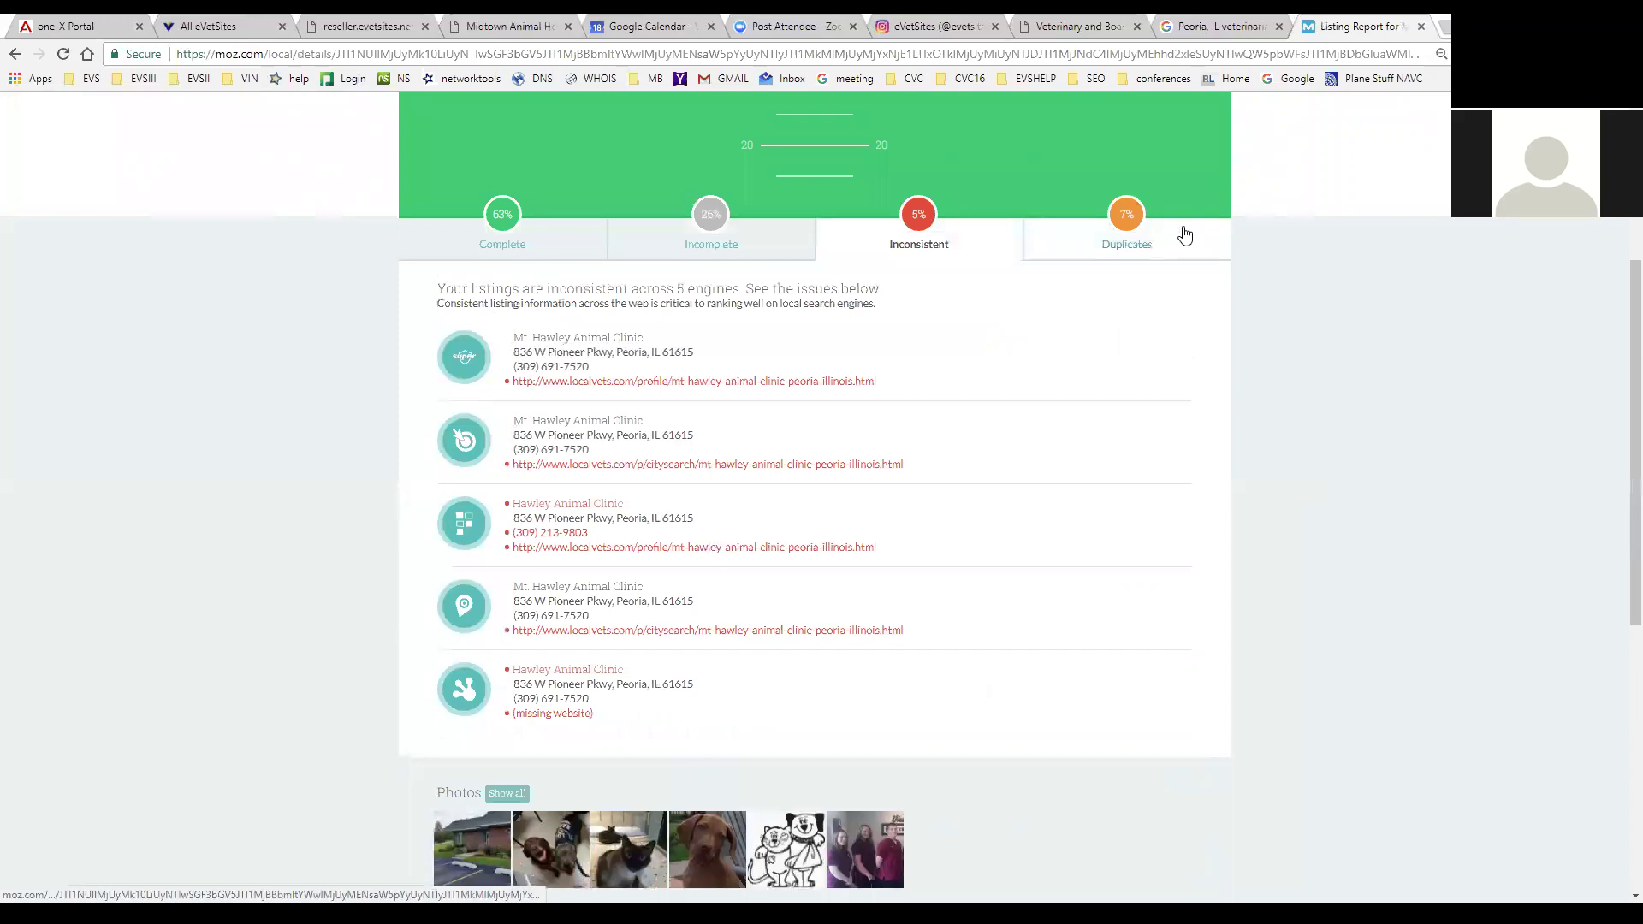
scroll(1207, 243, "up", 4)
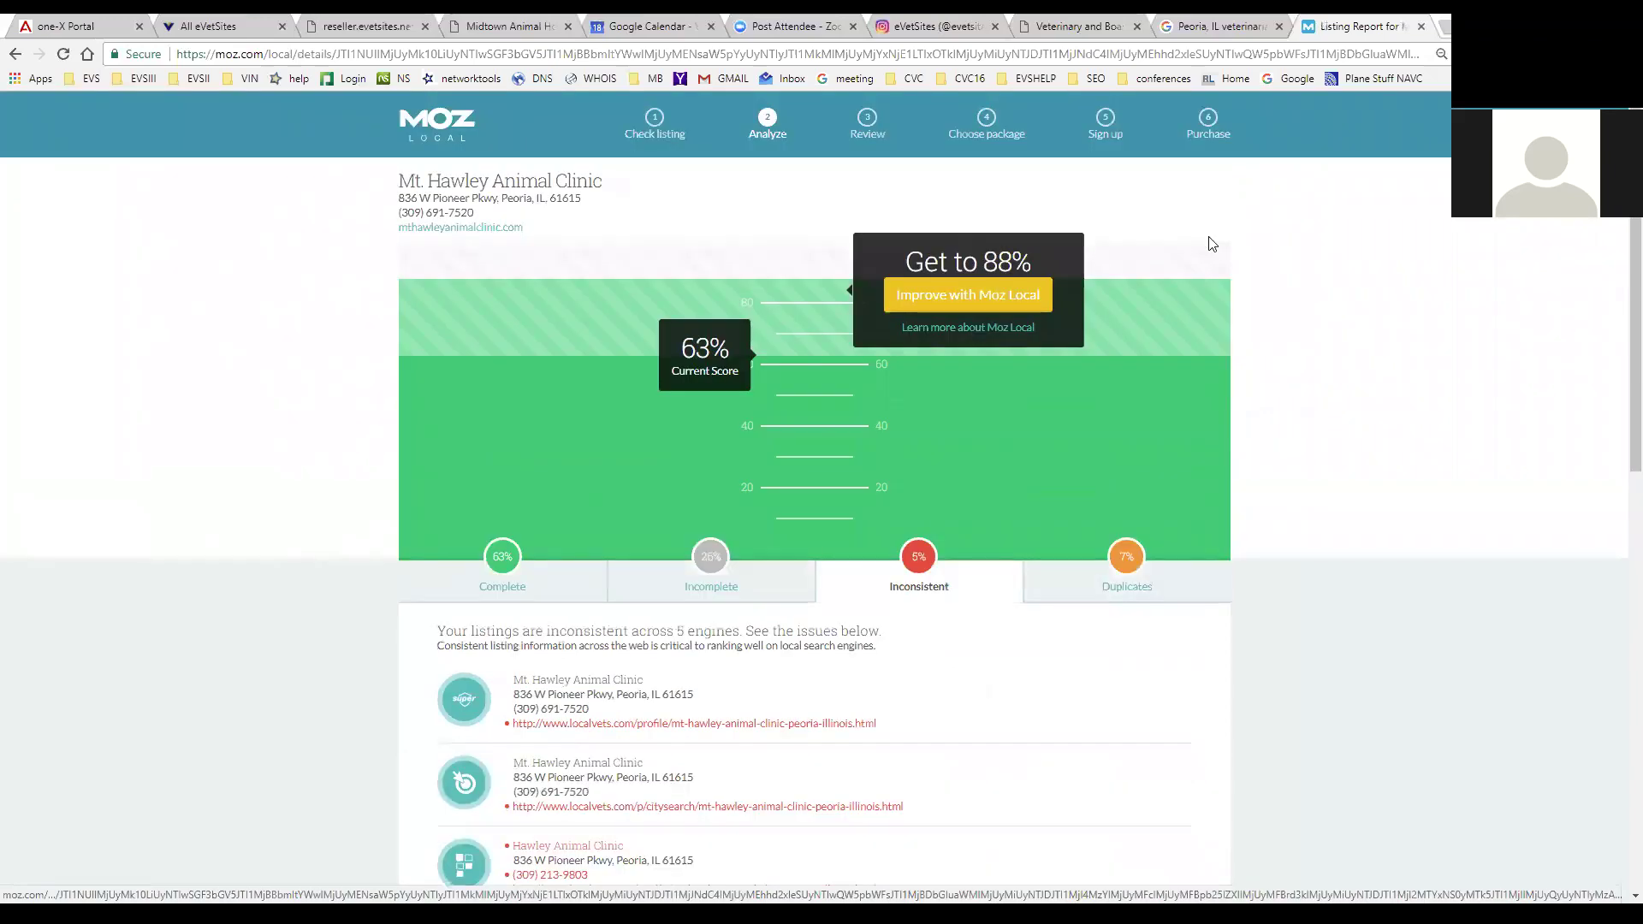
- Filter the reseller site listing by name for "hawley" and bring up the options for the Mt. Hawley Animal Clinic site link
left_click(1205, 28)
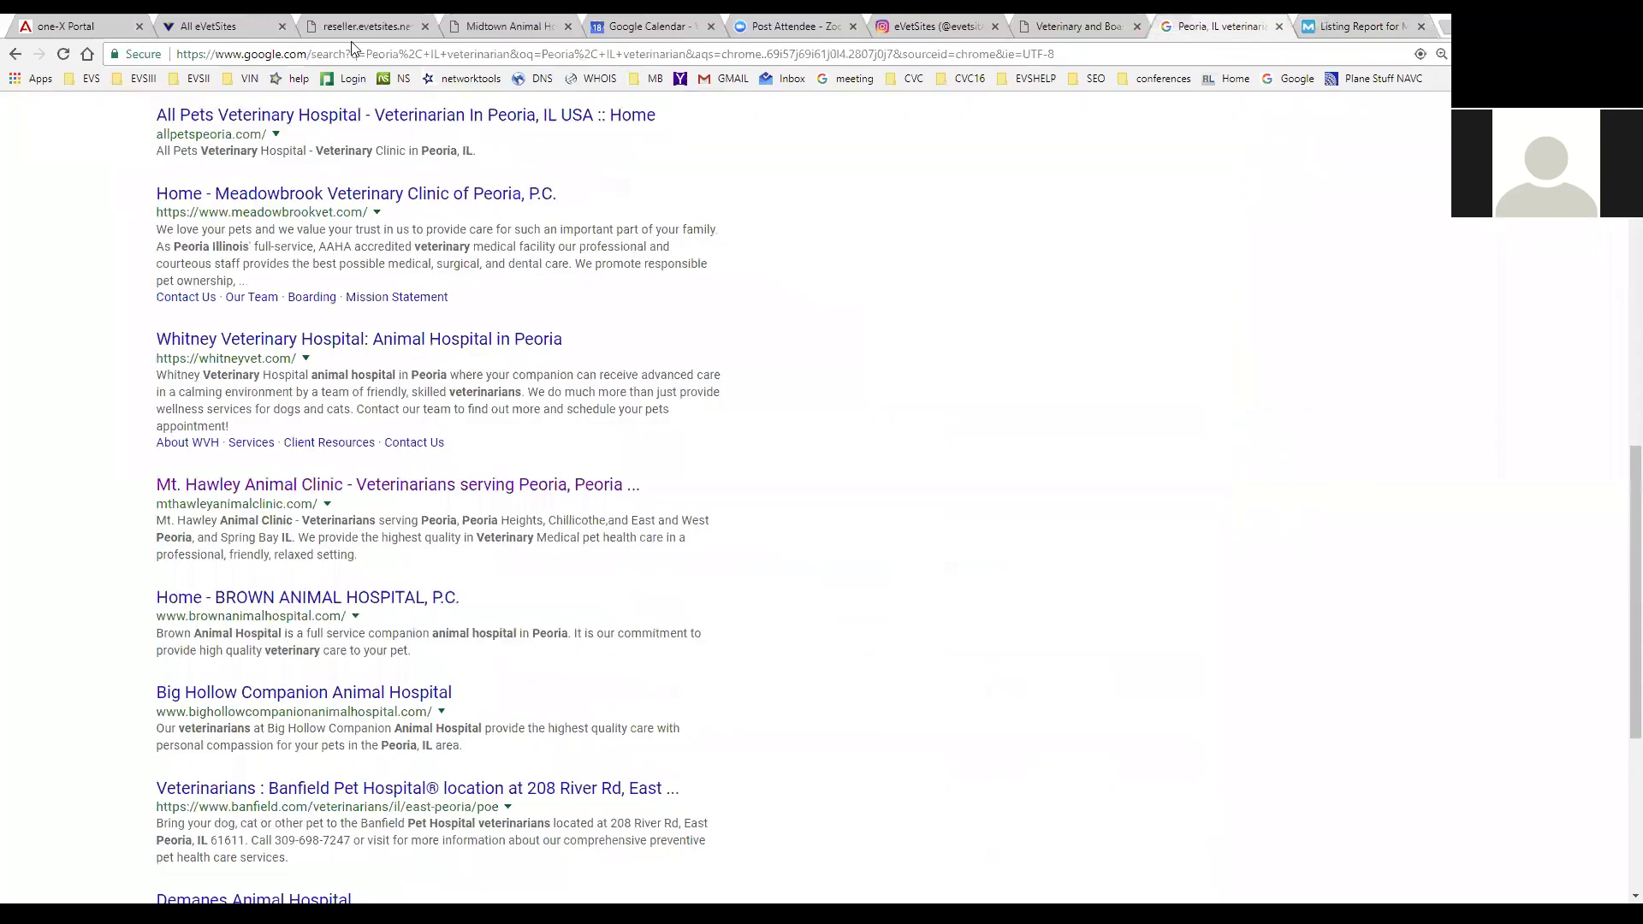
left_click(376, 31)
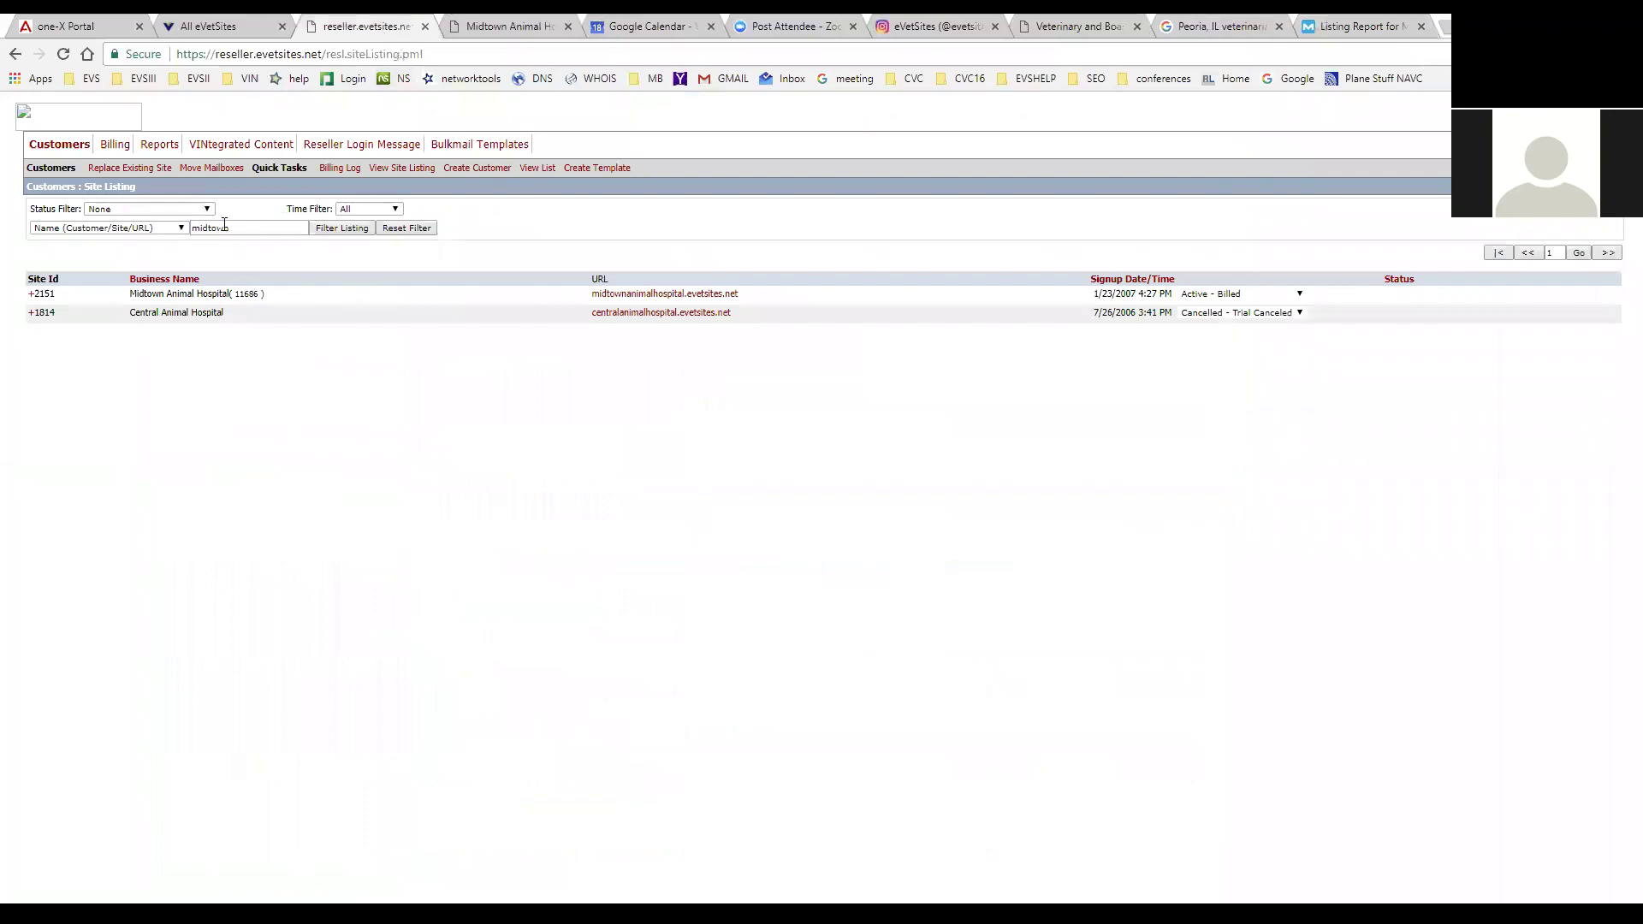
type("hawley")
key("Return")
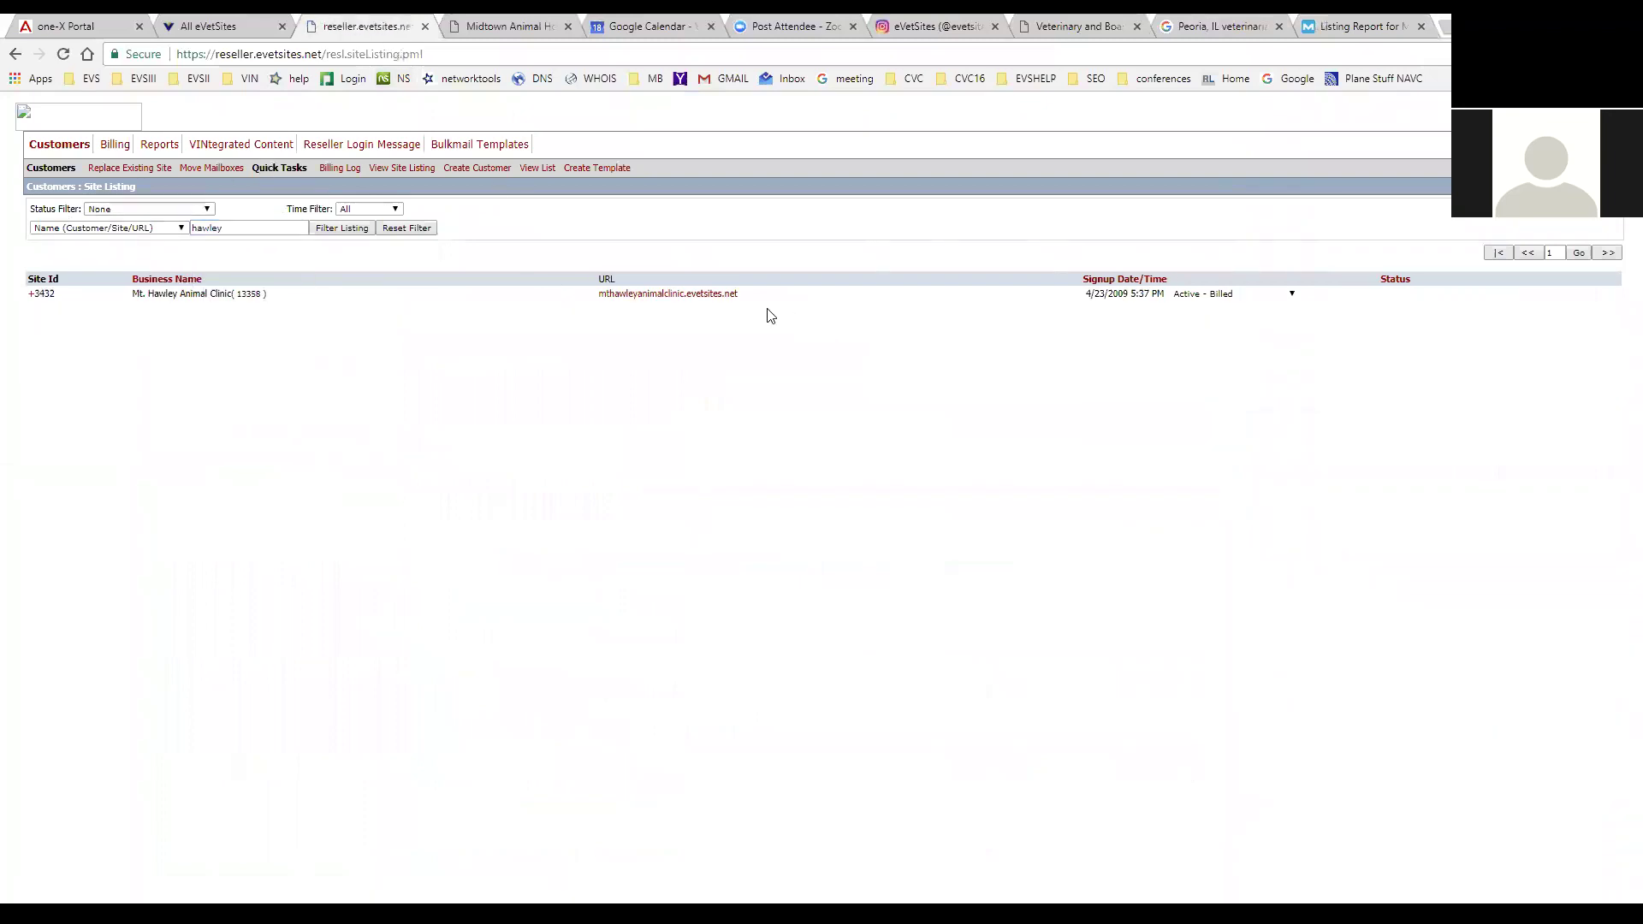
right_click(729, 301)
left_click(753, 393)
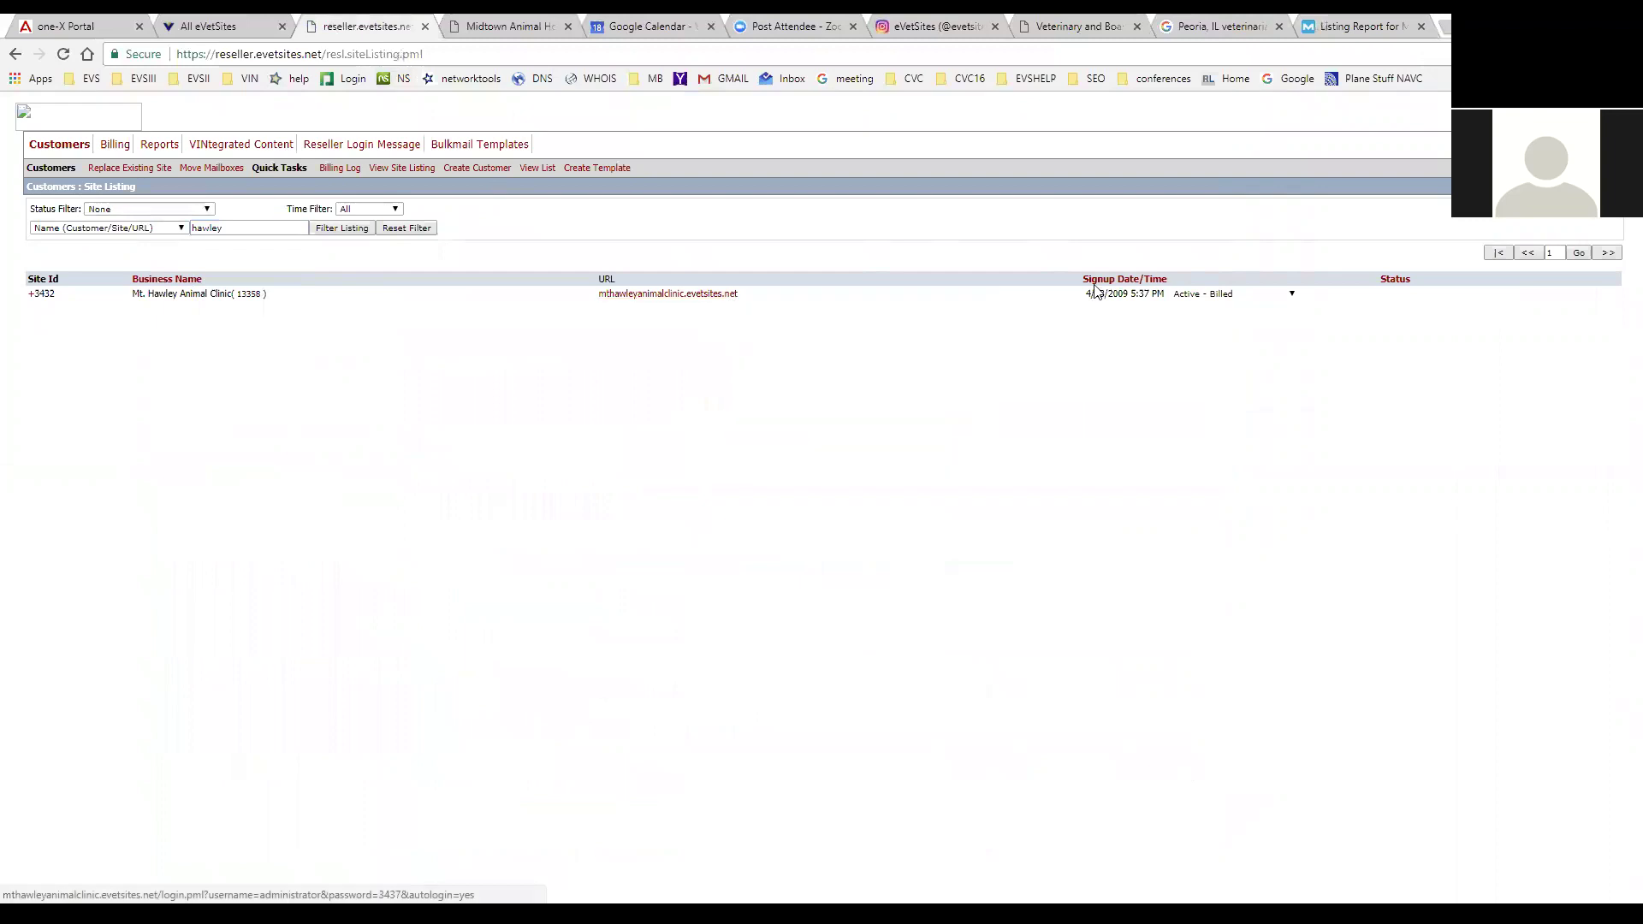
- Try to search Google for the clinic's indexed pages with site:mthawleyanimalclinic.com
key("ctrl+t")
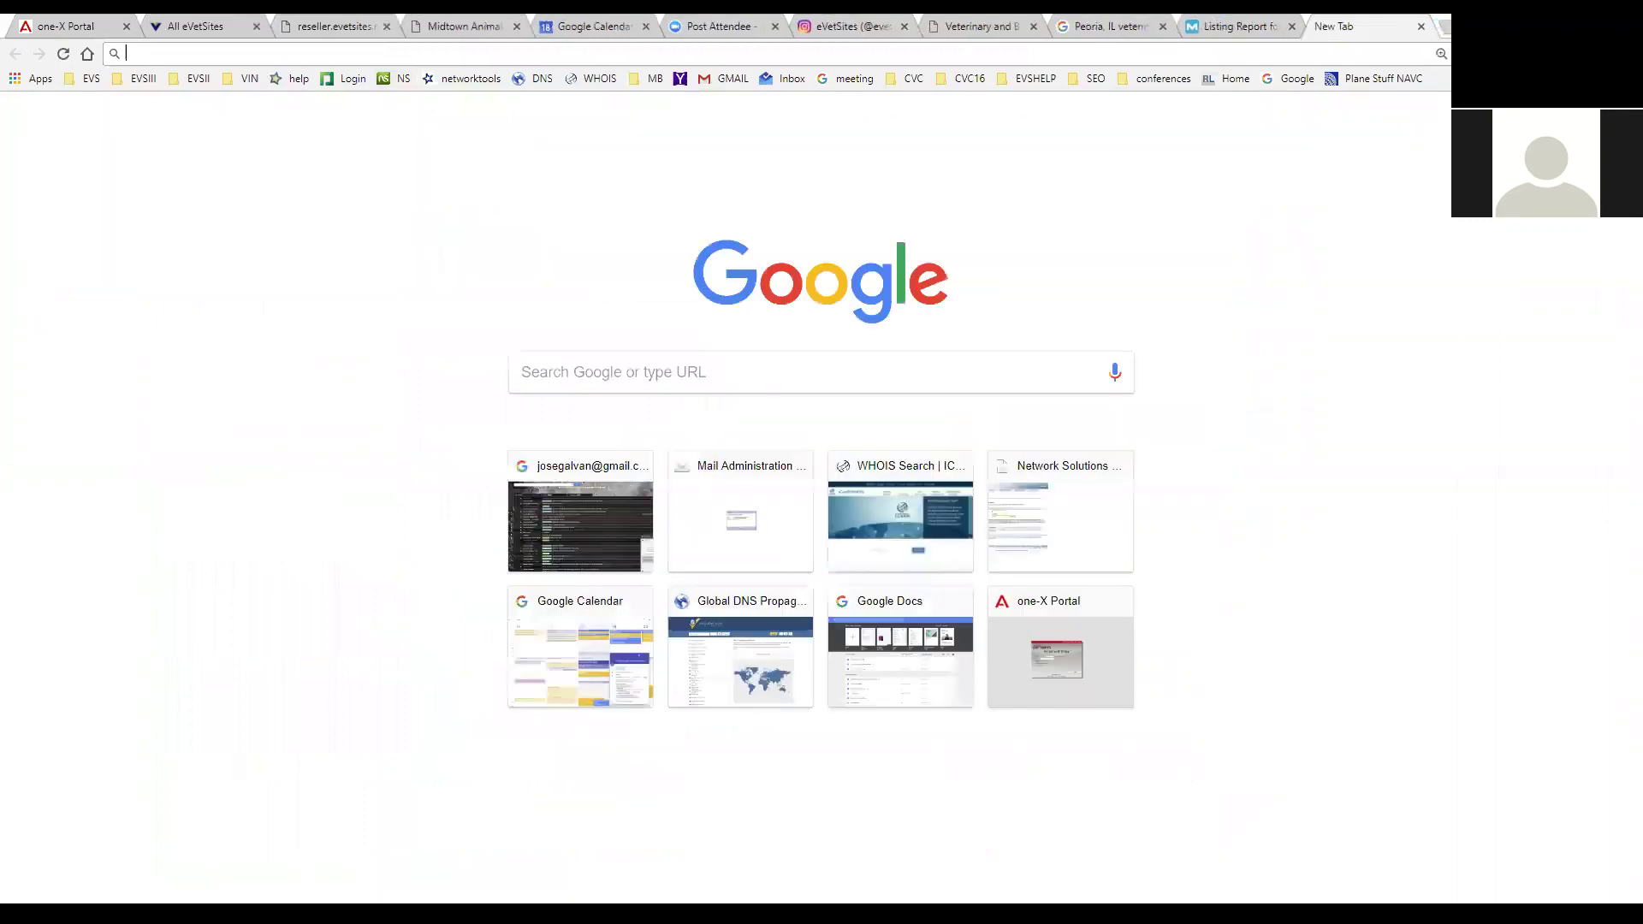
key("ctrl+w")
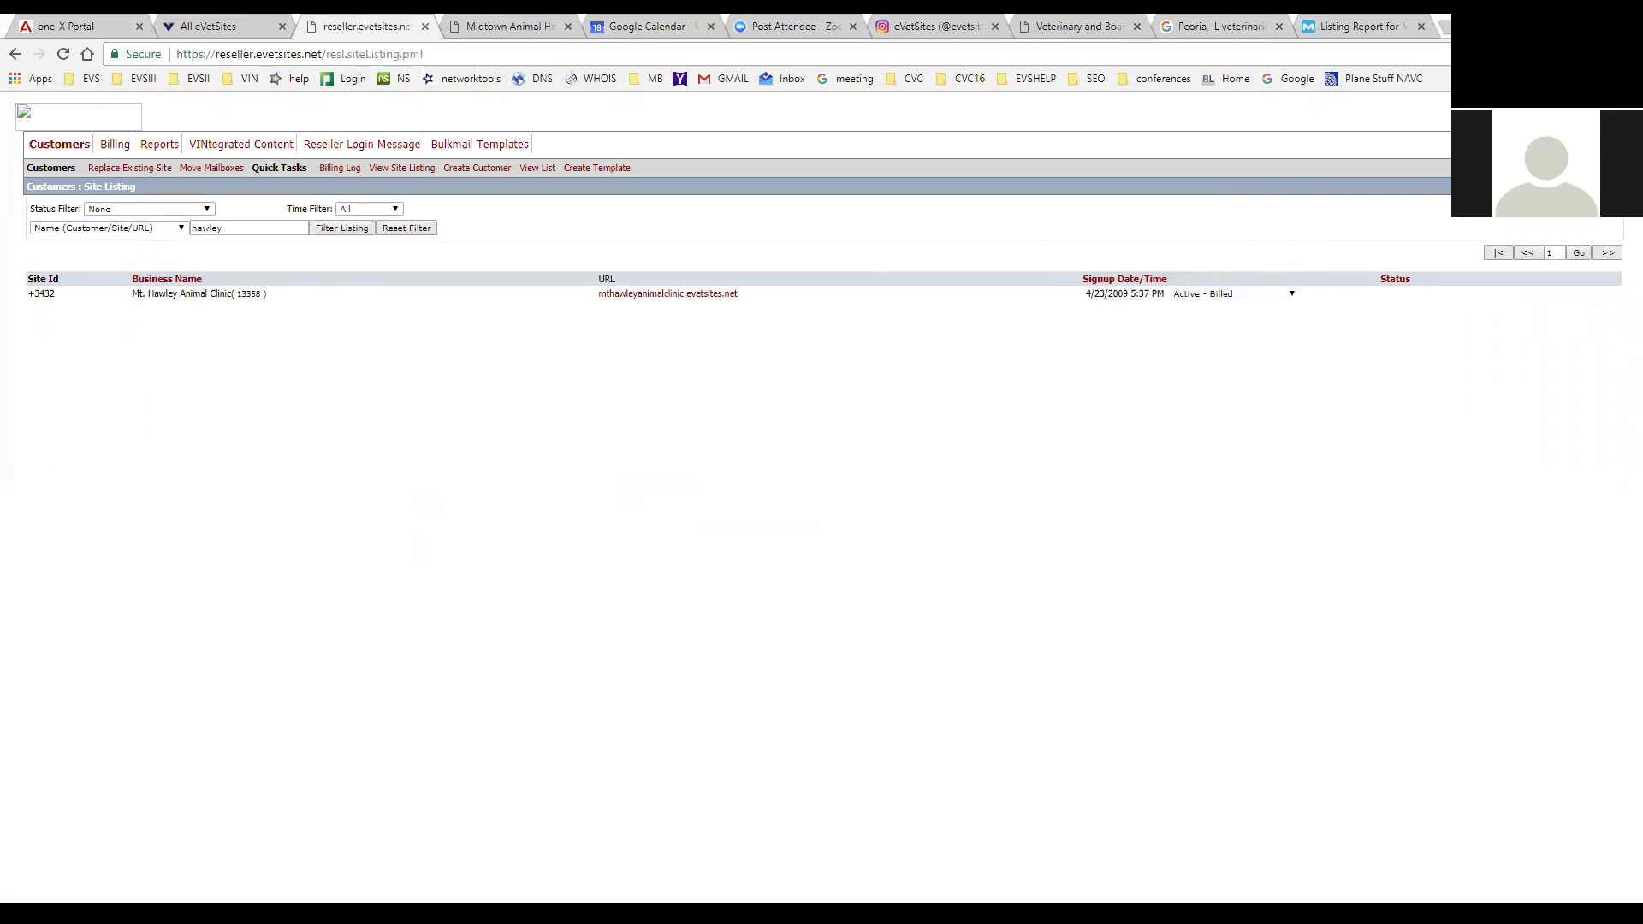
key("ctrl+l")
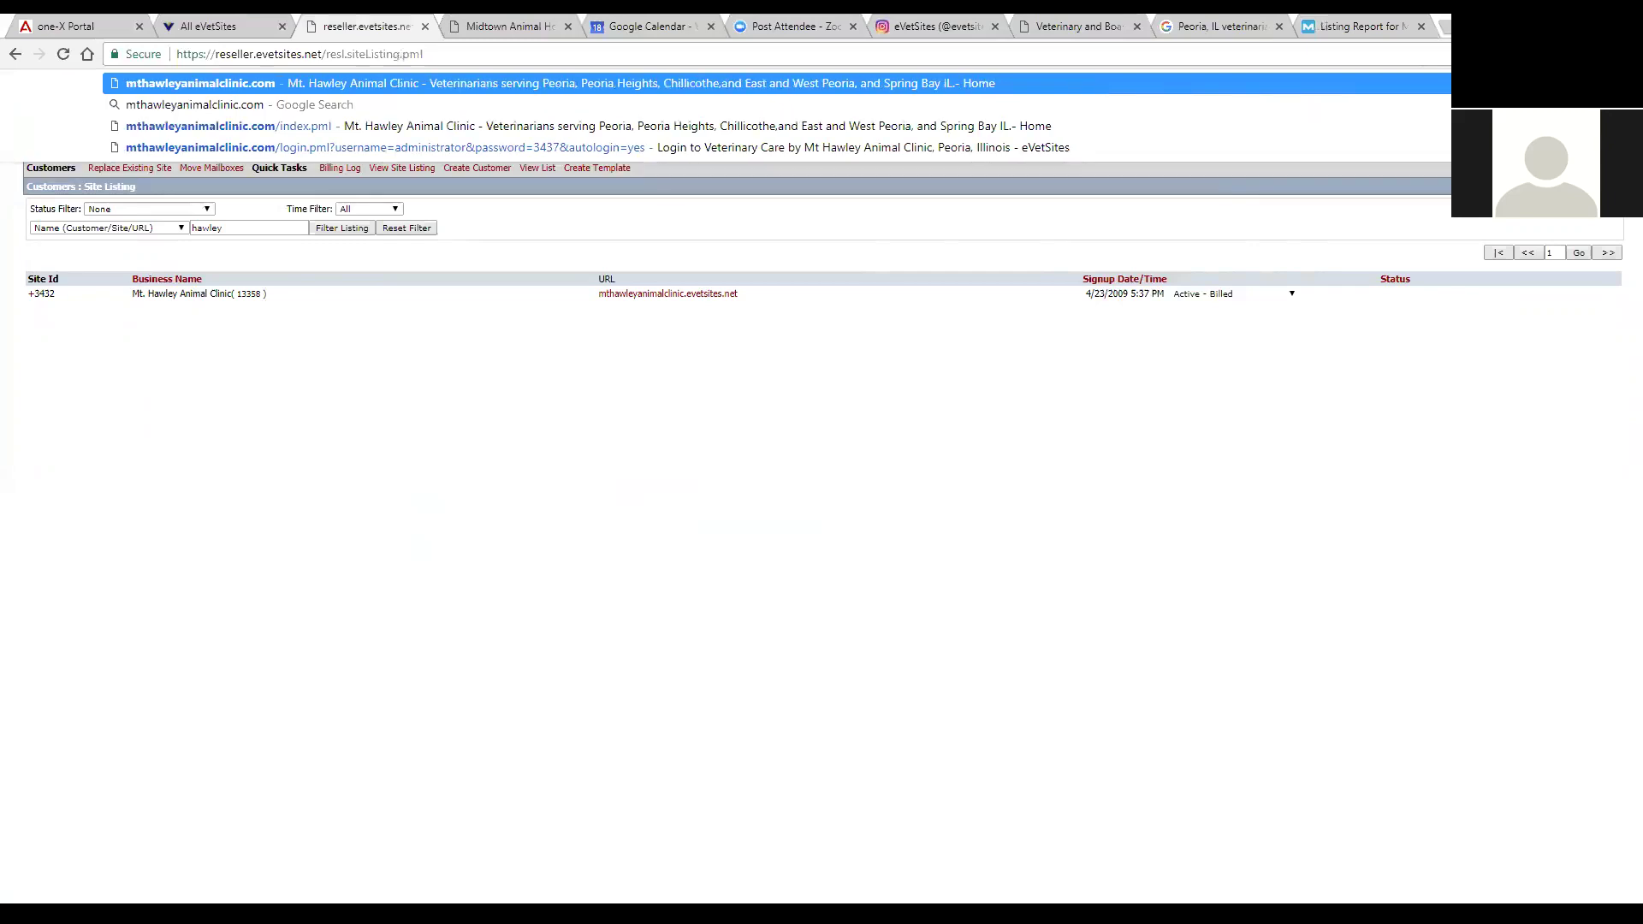
type("site:")
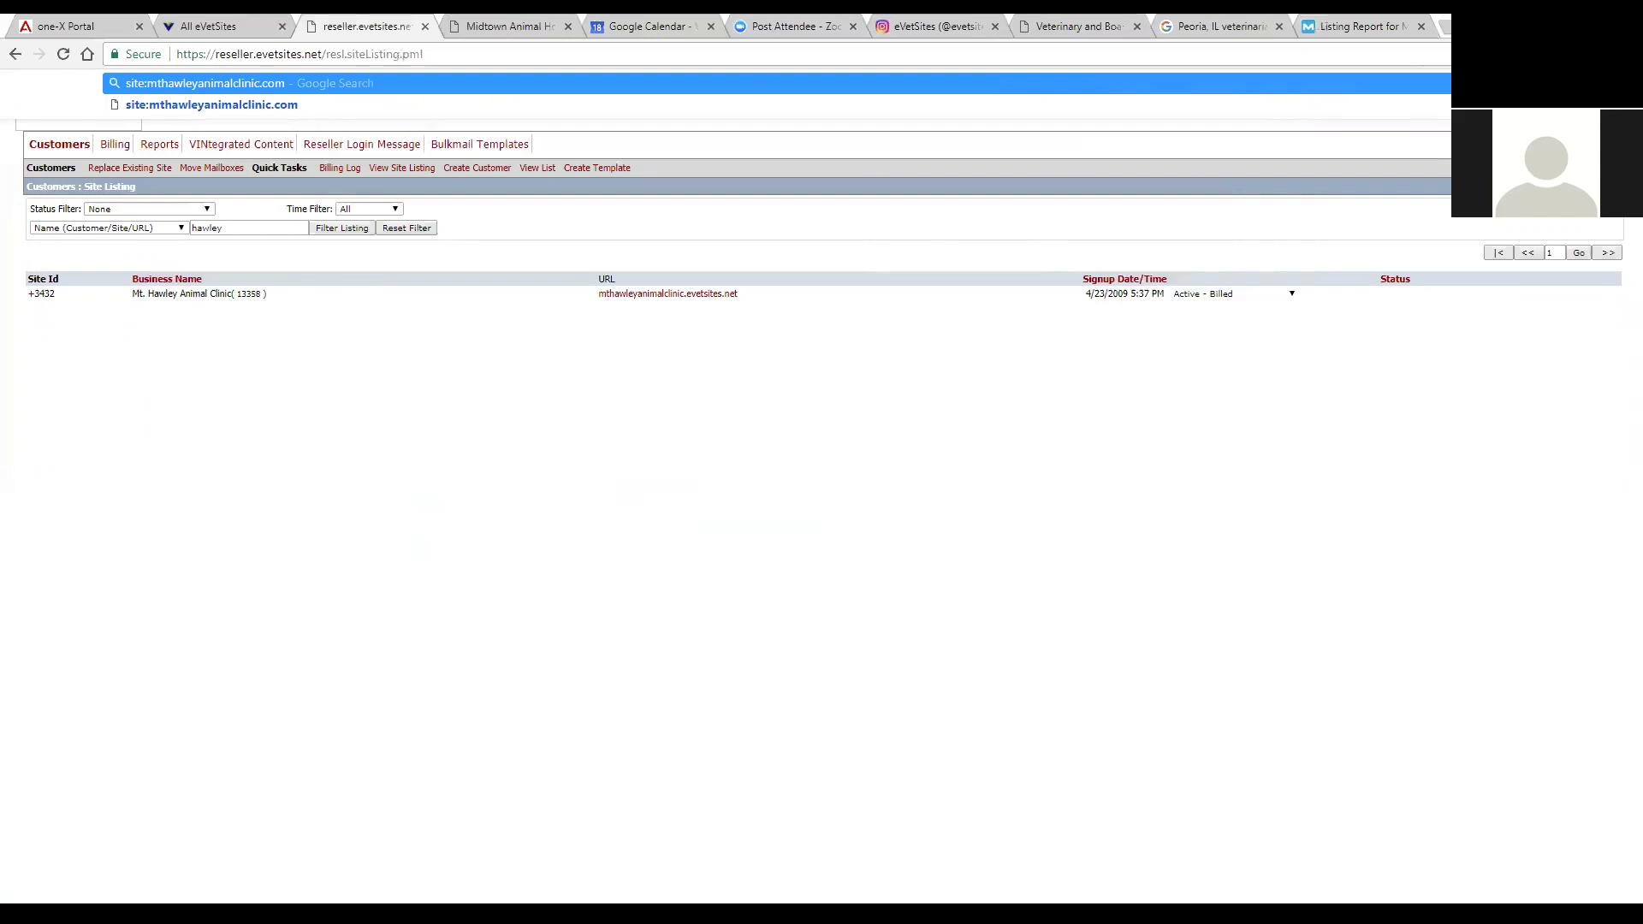
key("Escape")
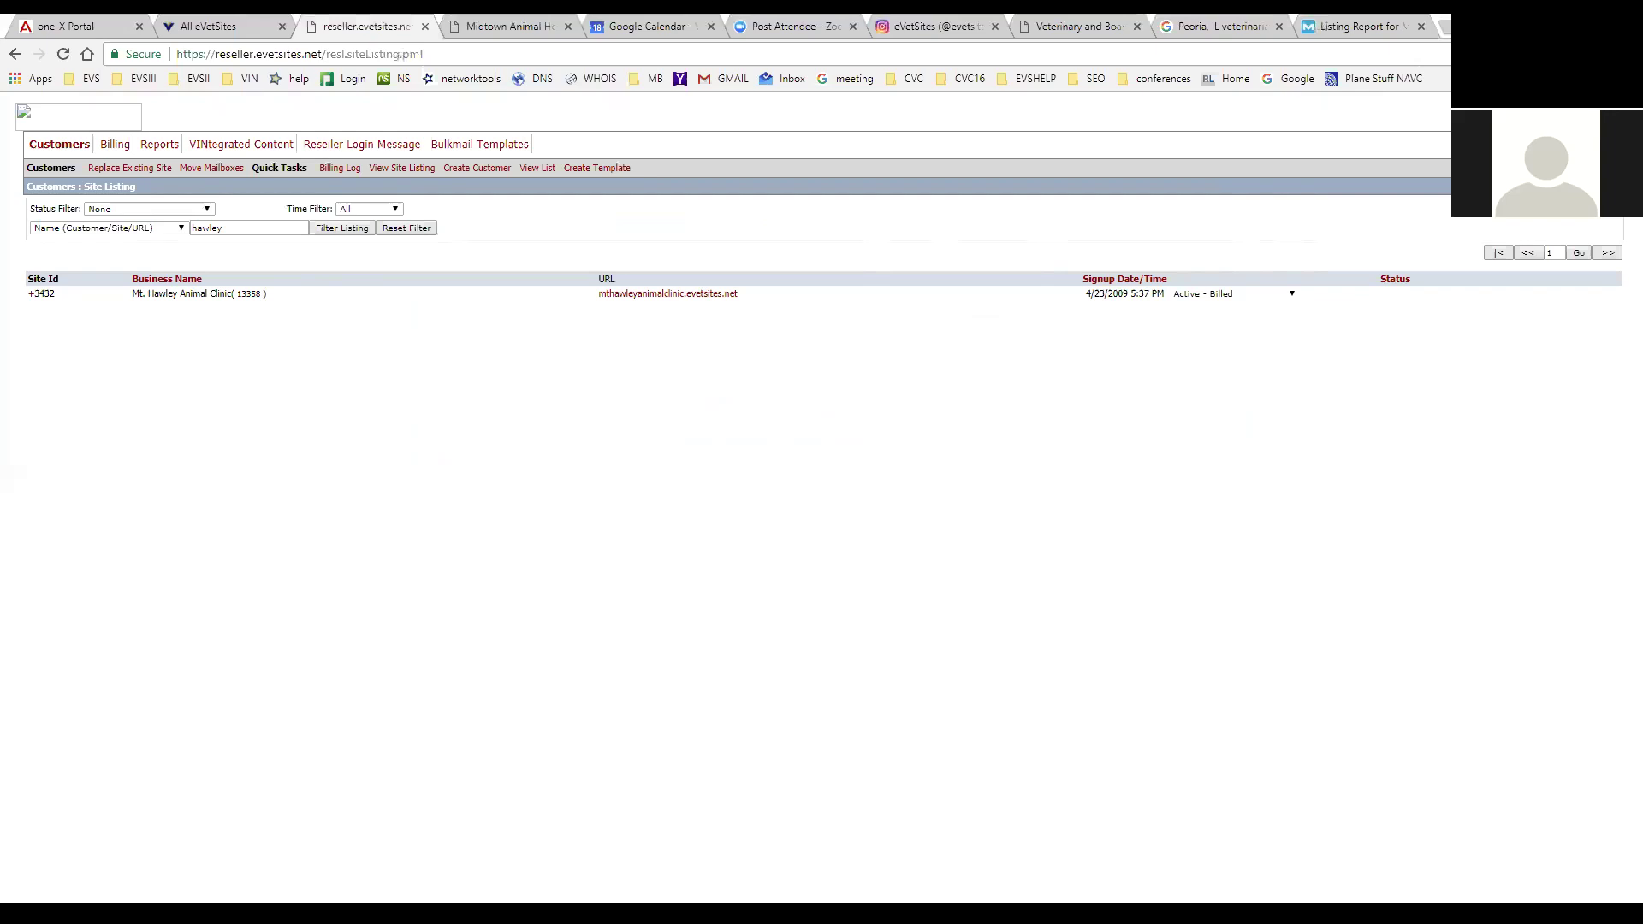
key("ctrl+l")
type("w")
key("Escape")
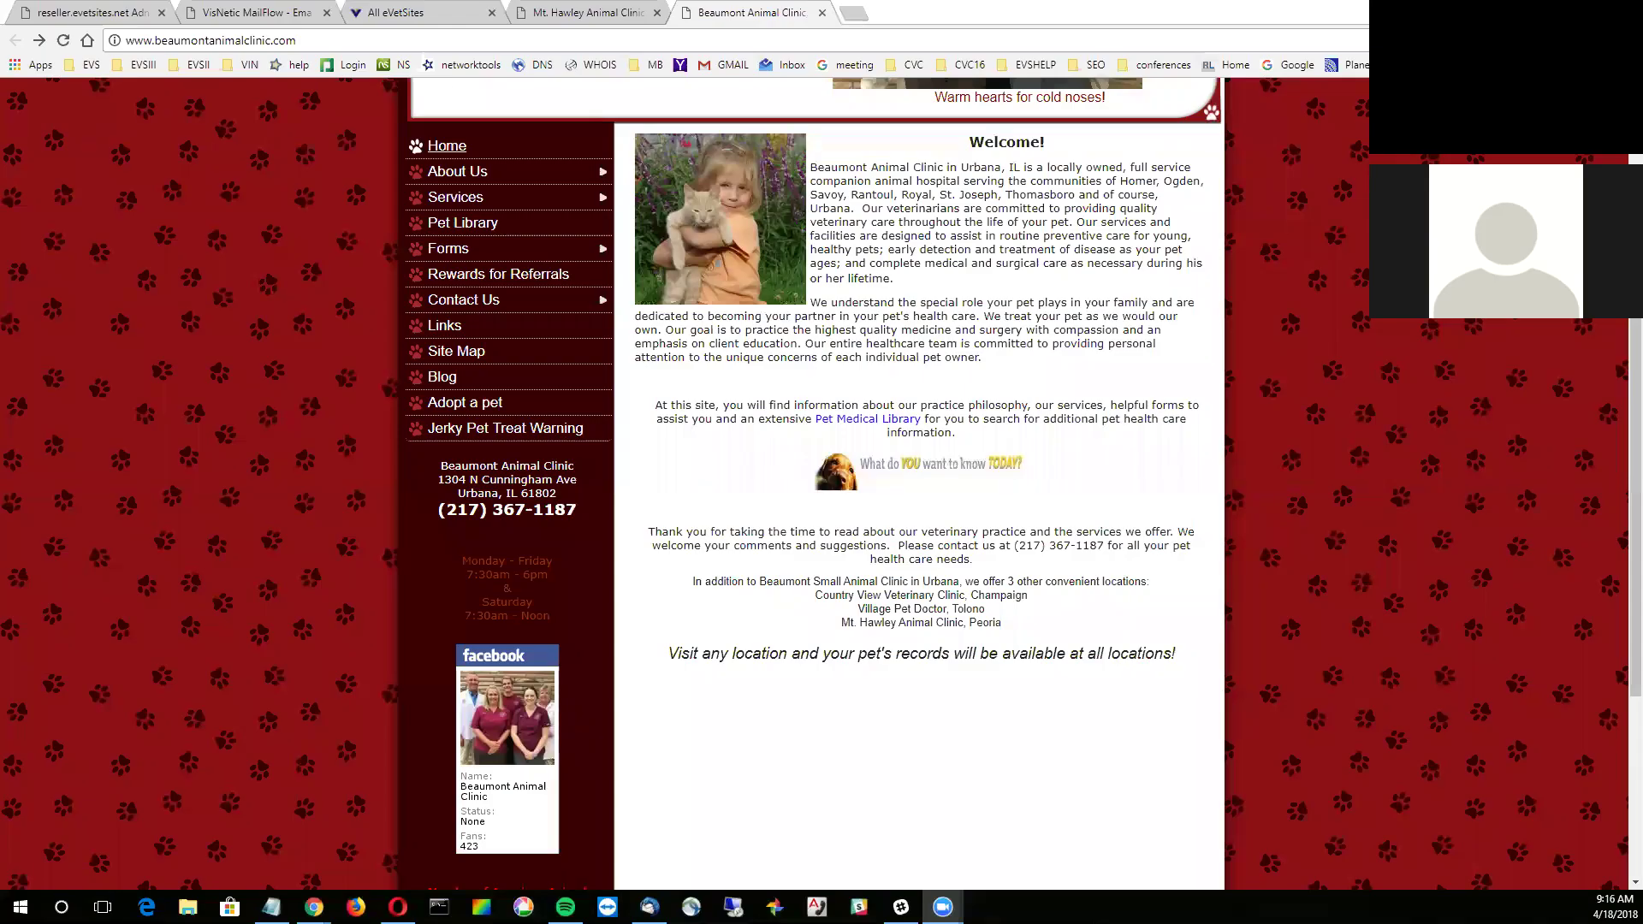
- Close the Beaumont Animal Clinic page and minimize the window showing the Mt. Hawley Animal Clinic home page
middle_click(761, 21)
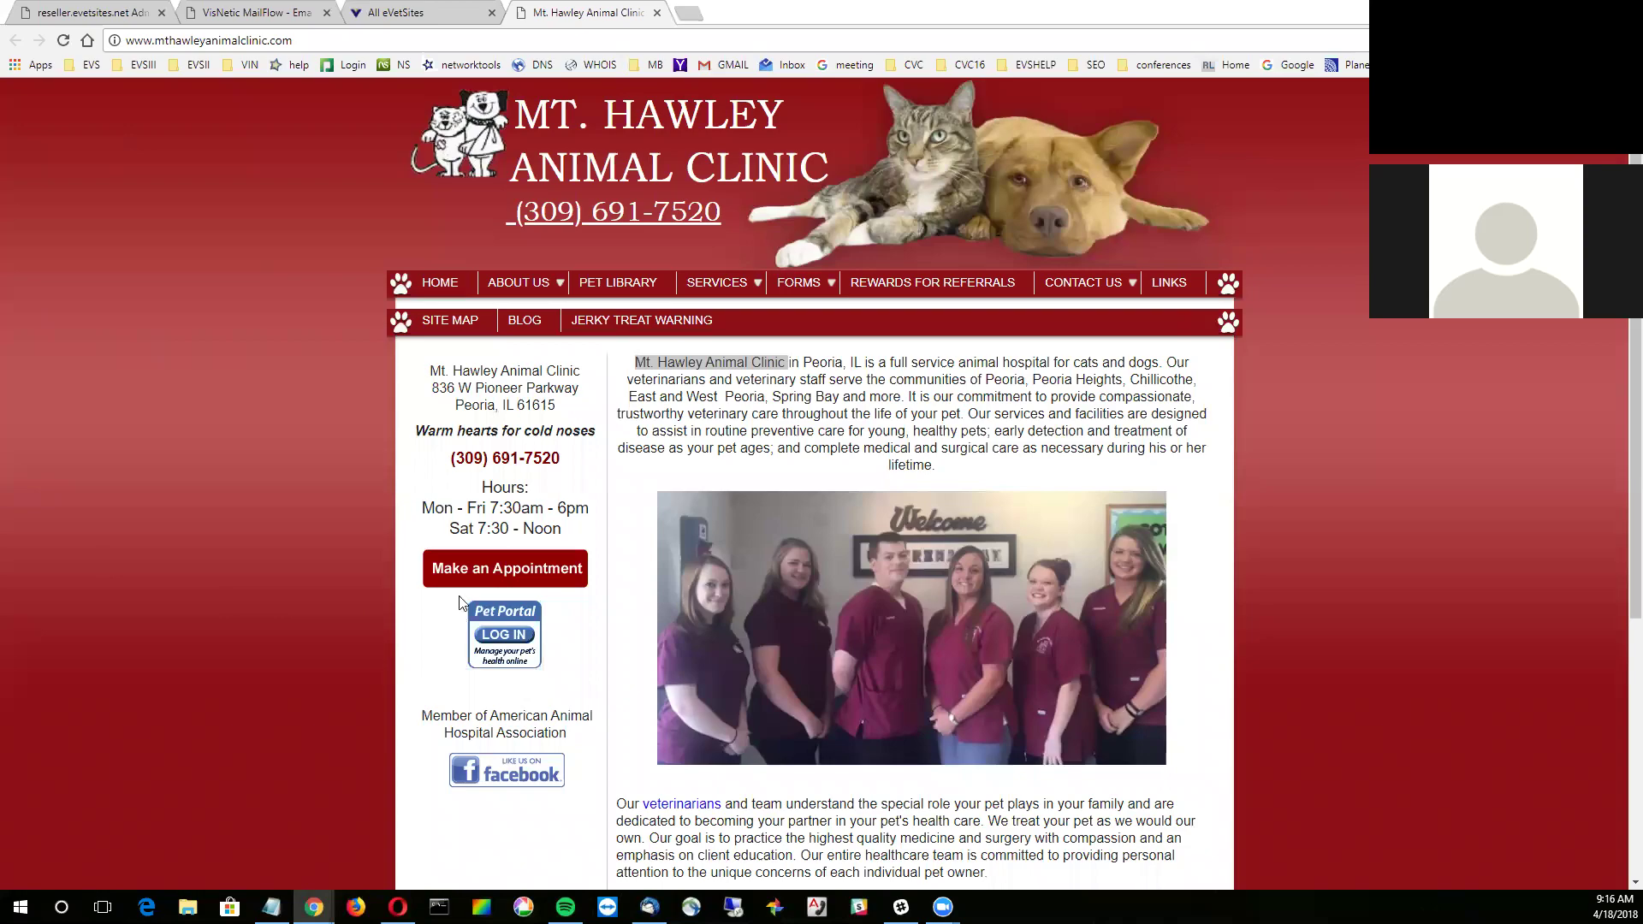
key("super+Down")
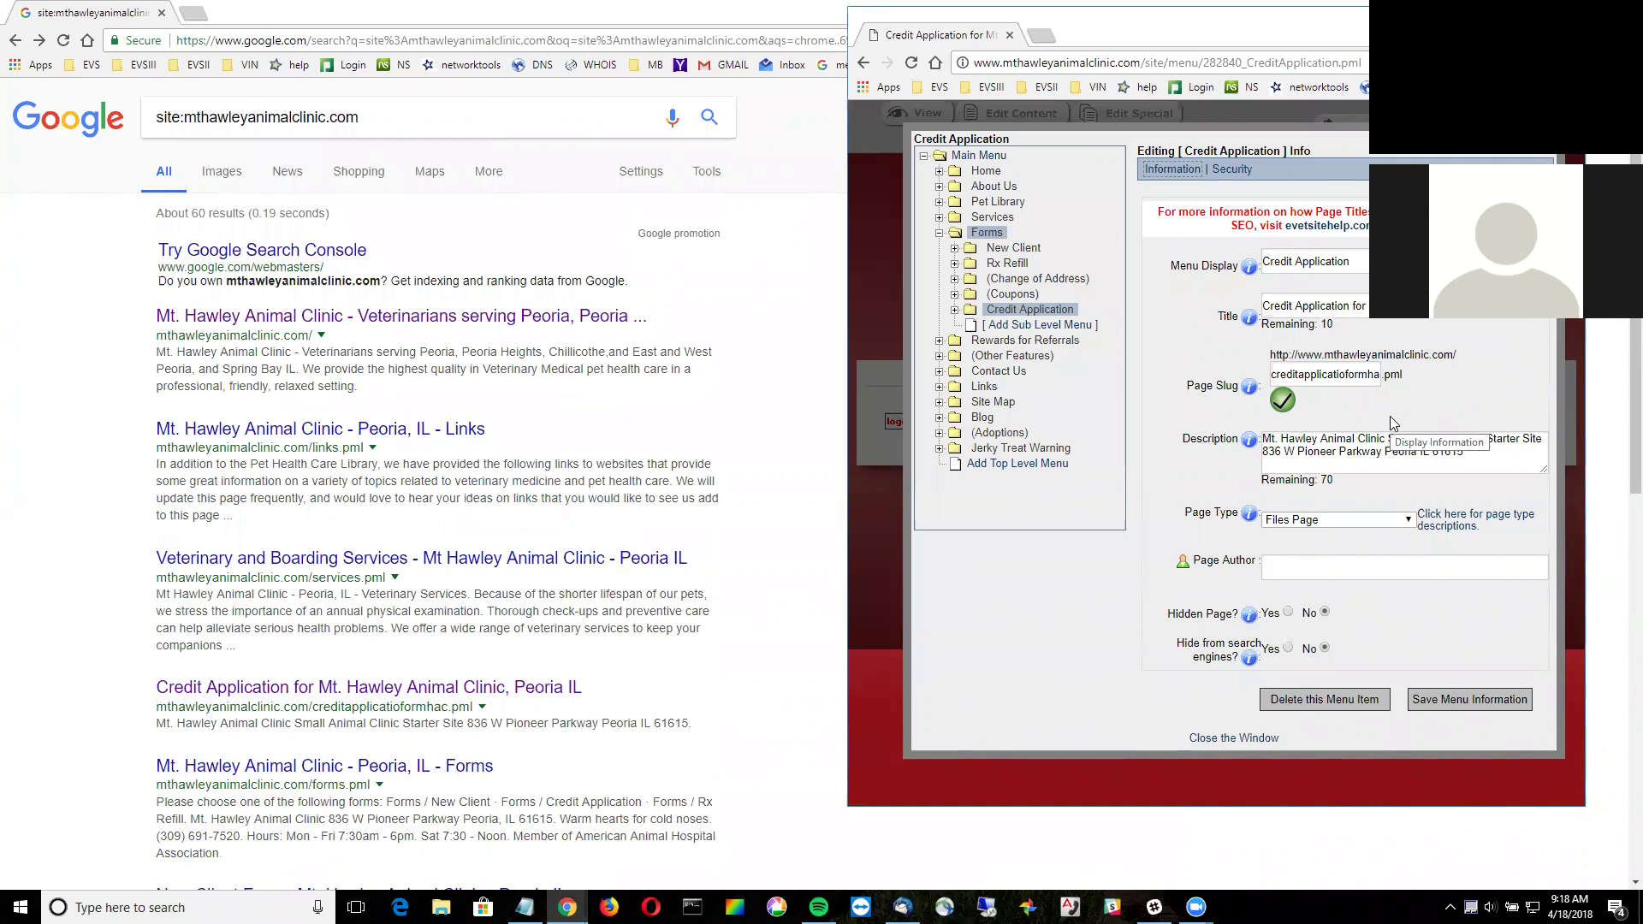
- Examine the page titles and descriptions in the site:mthawleyanimalclinic.com results, including the Links and Forms entries
left_click(1363, 355)
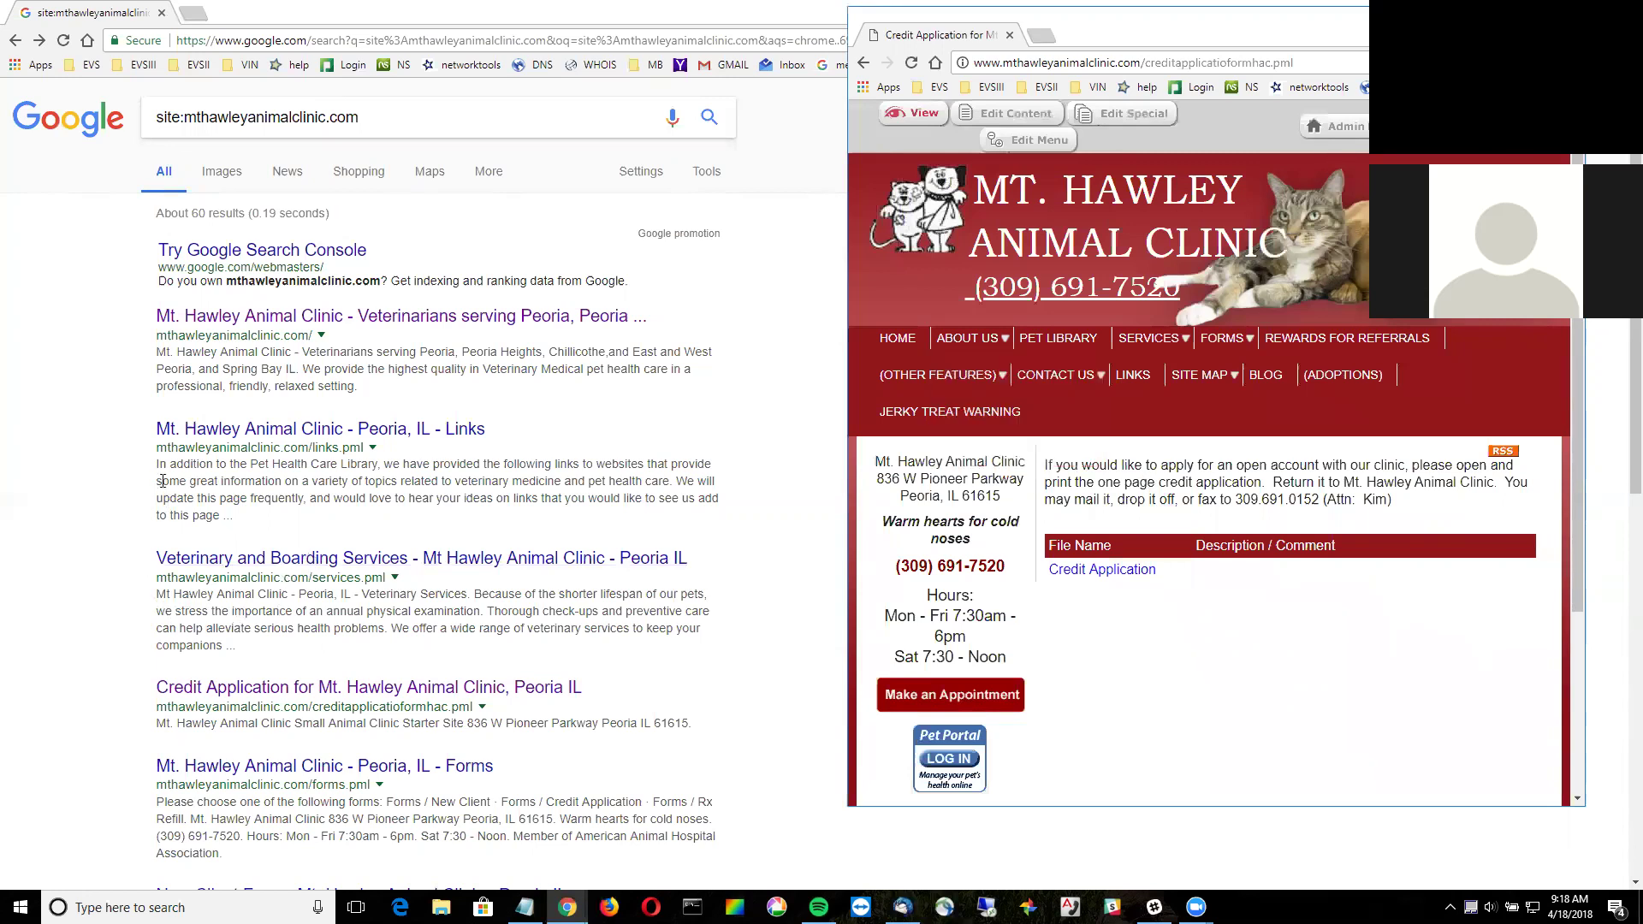
triple_click(162, 481)
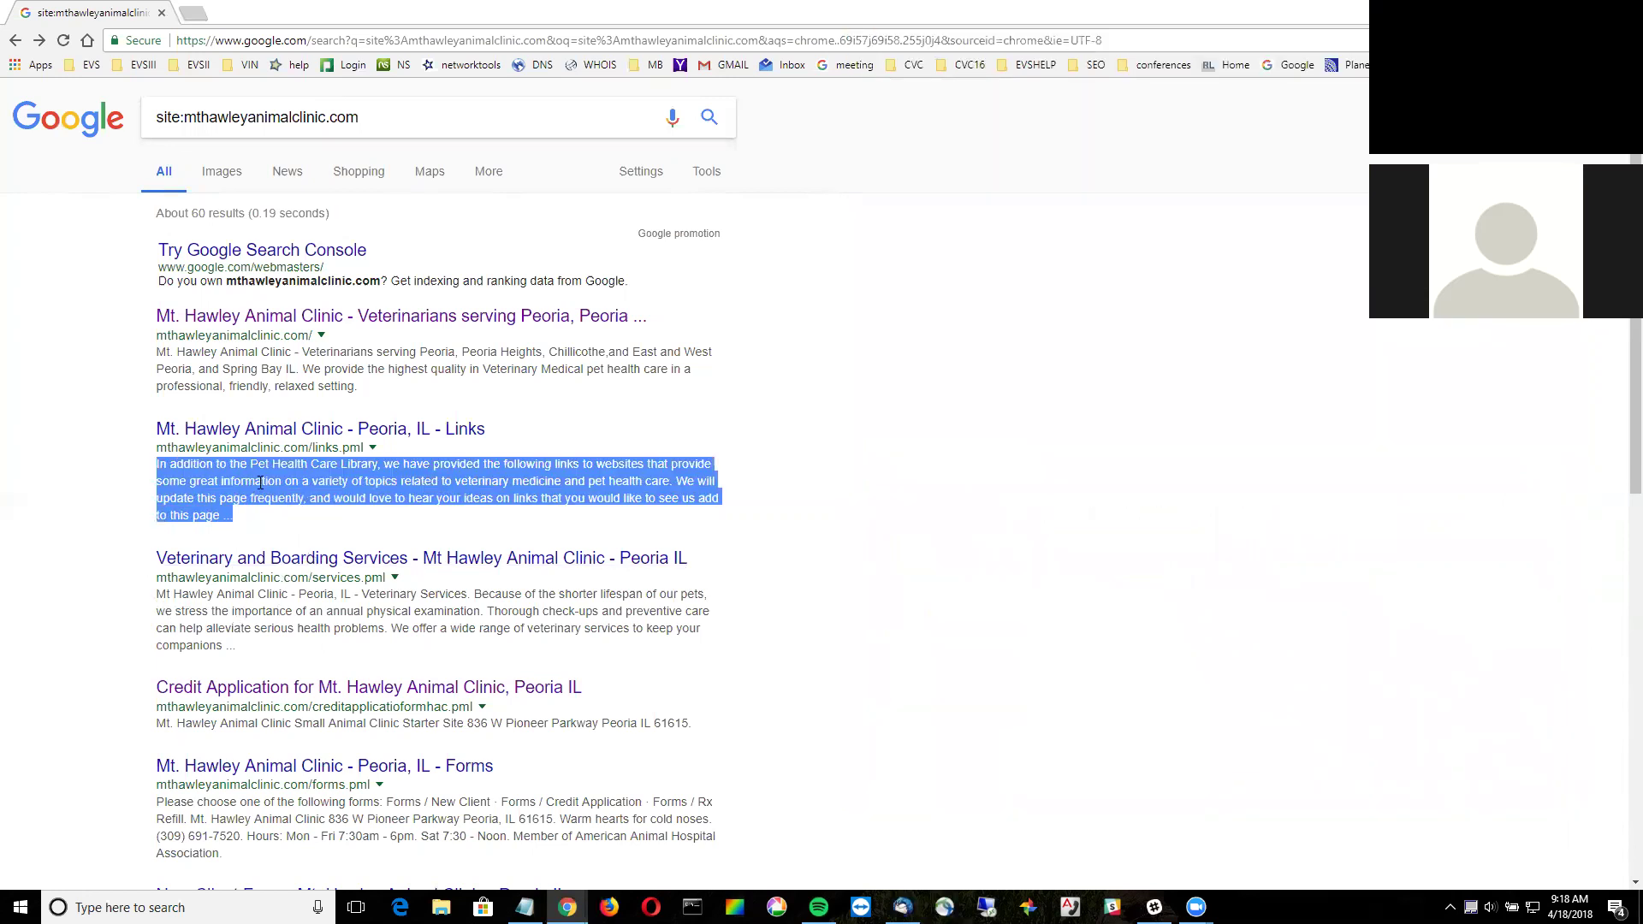
left_click(261, 482)
scroll(479, 548, "down", 3)
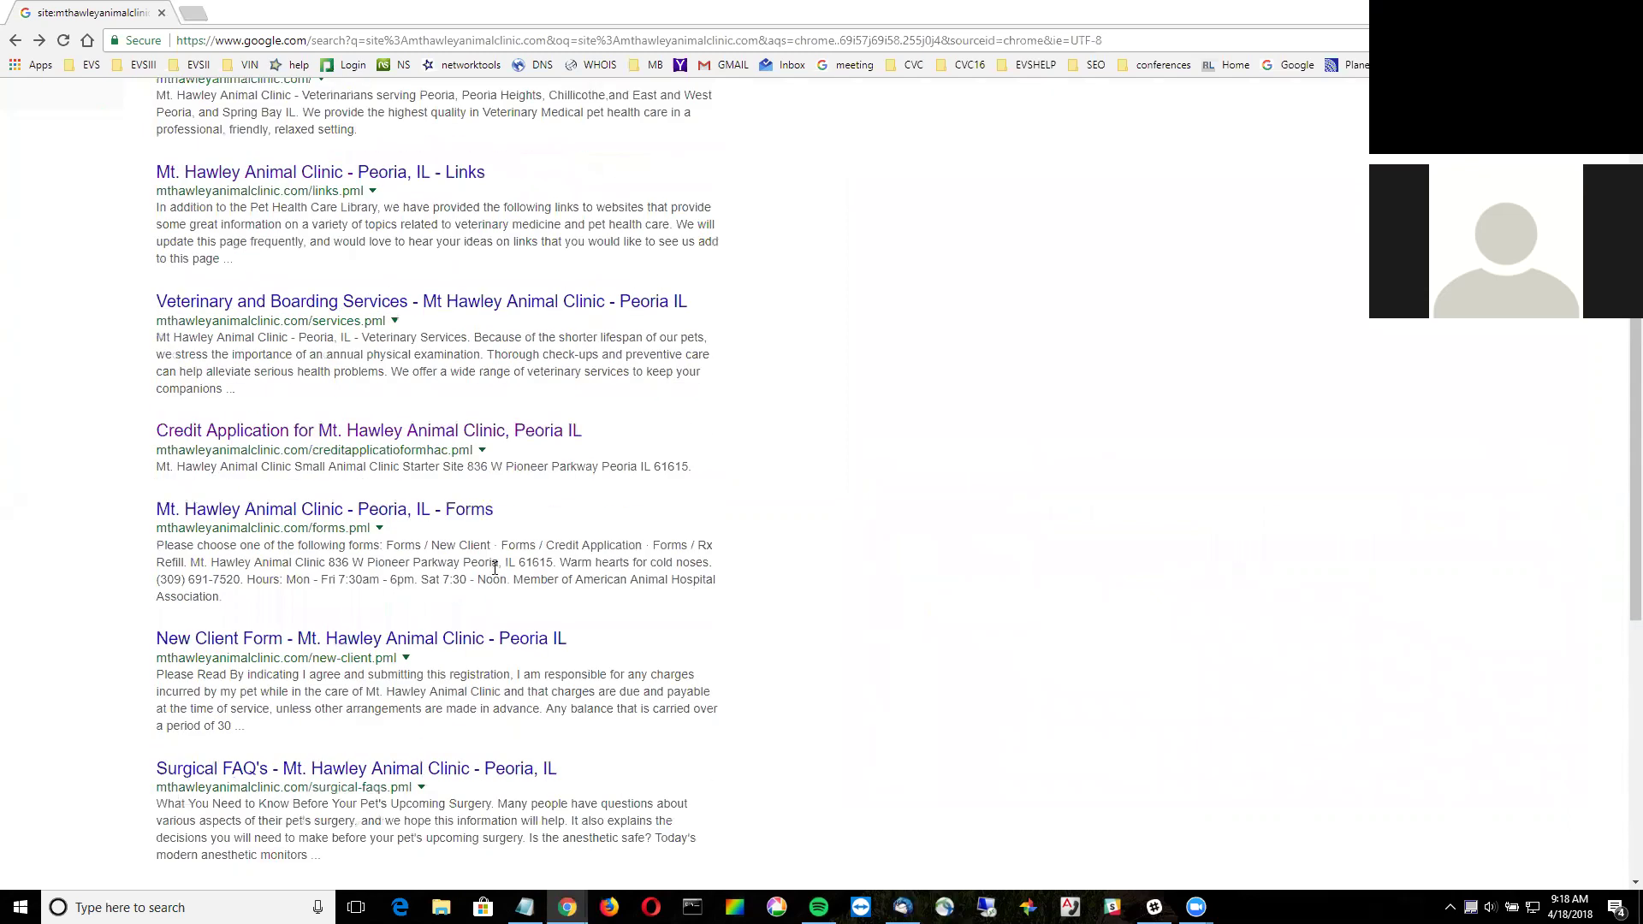
left_click_drag(570, 513, 144, 514)
left_click_drag(516, 507, 154, 509)
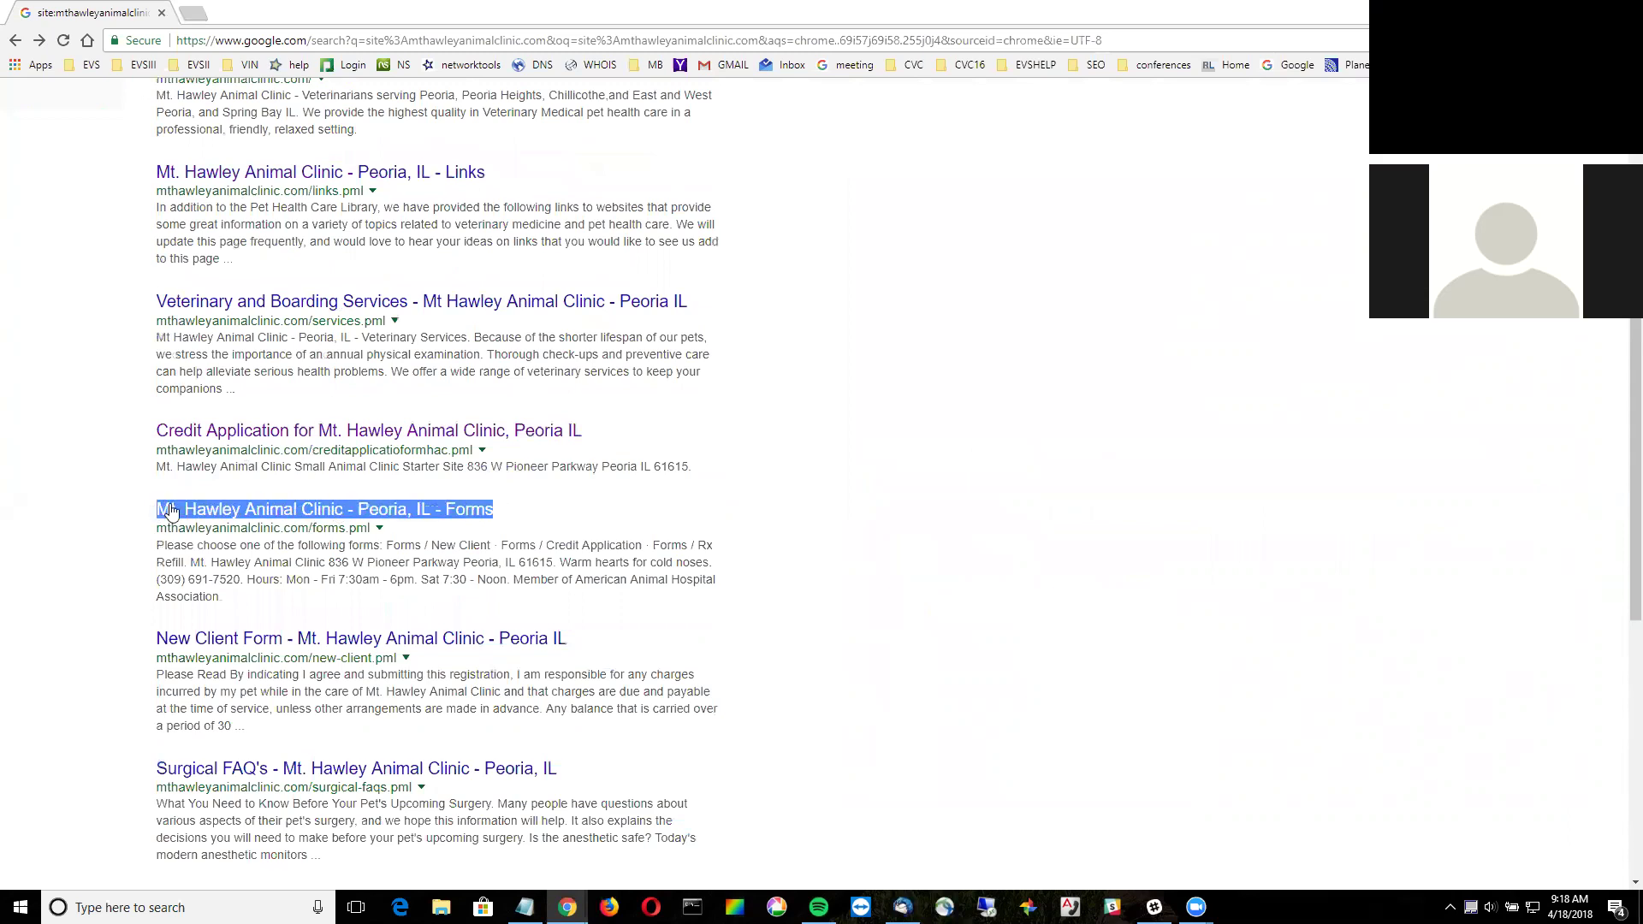
left_click(667, 503)
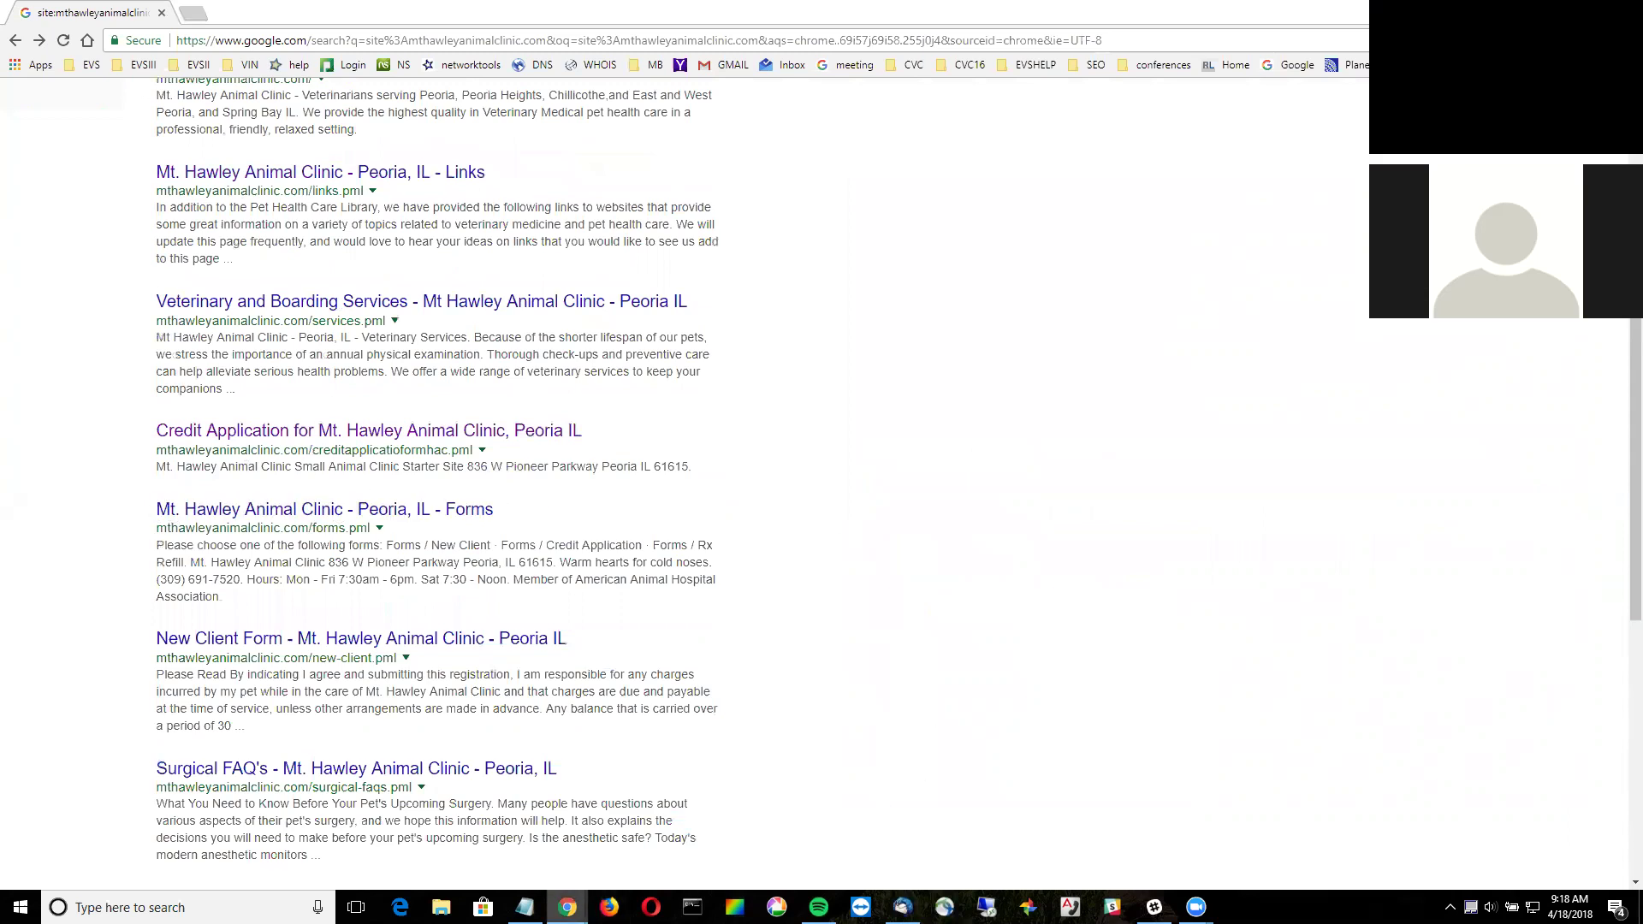
- Open the Credit Application page's menu settings in the clinic site window, widen that window, and return to the matching Google result
mouse_move(567, 908)
left_click(941, 832)
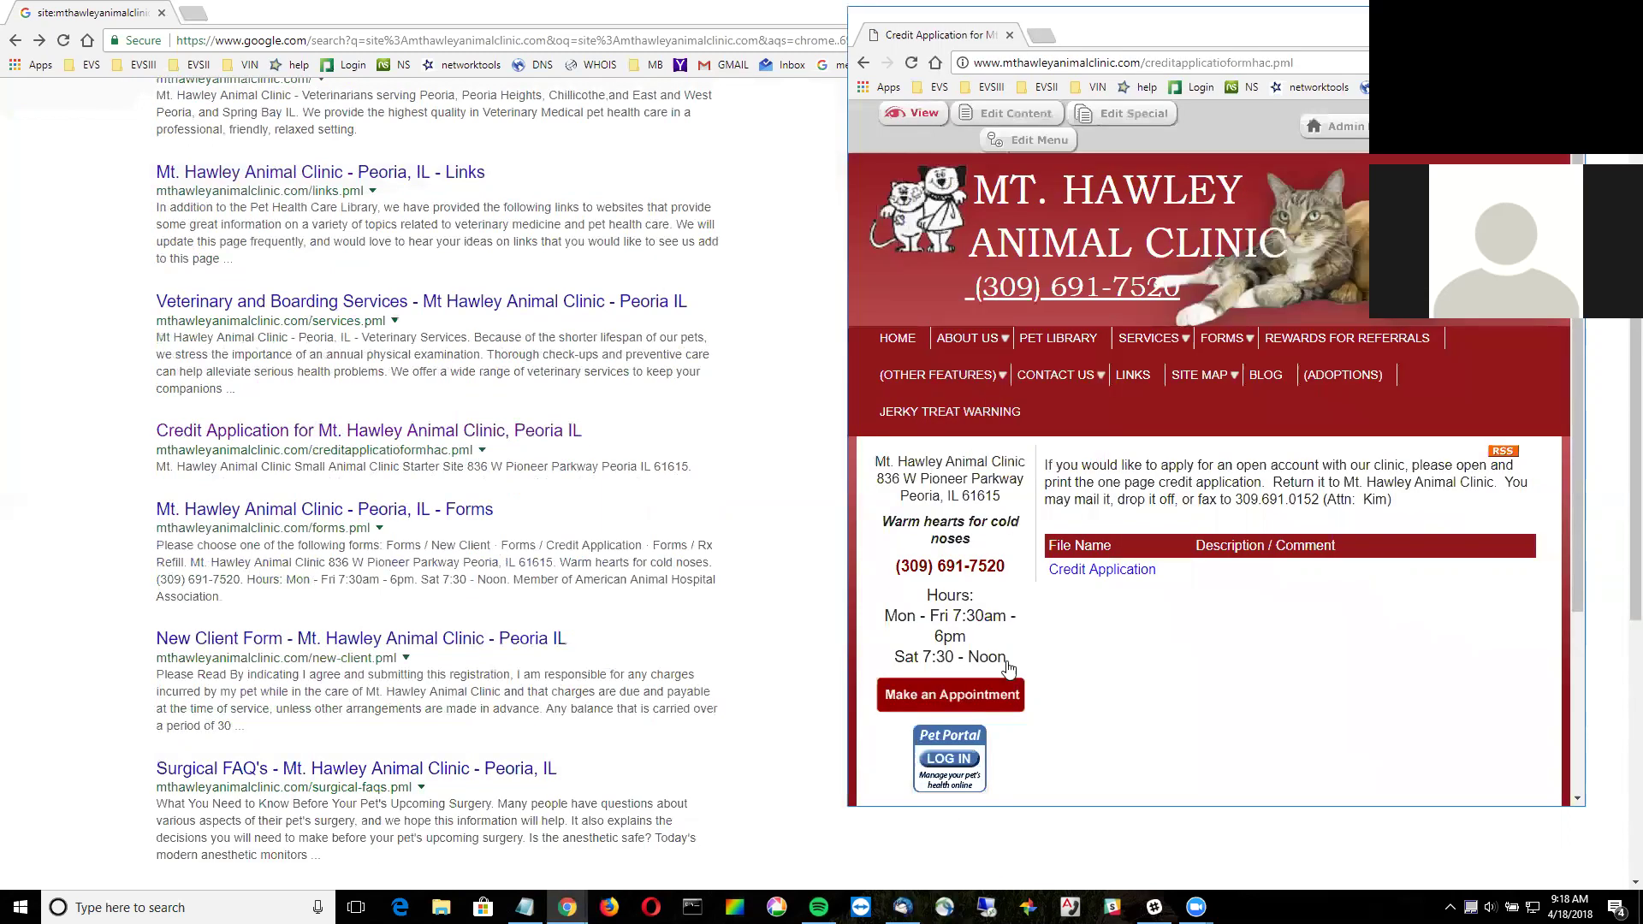
left_click(1064, 144)
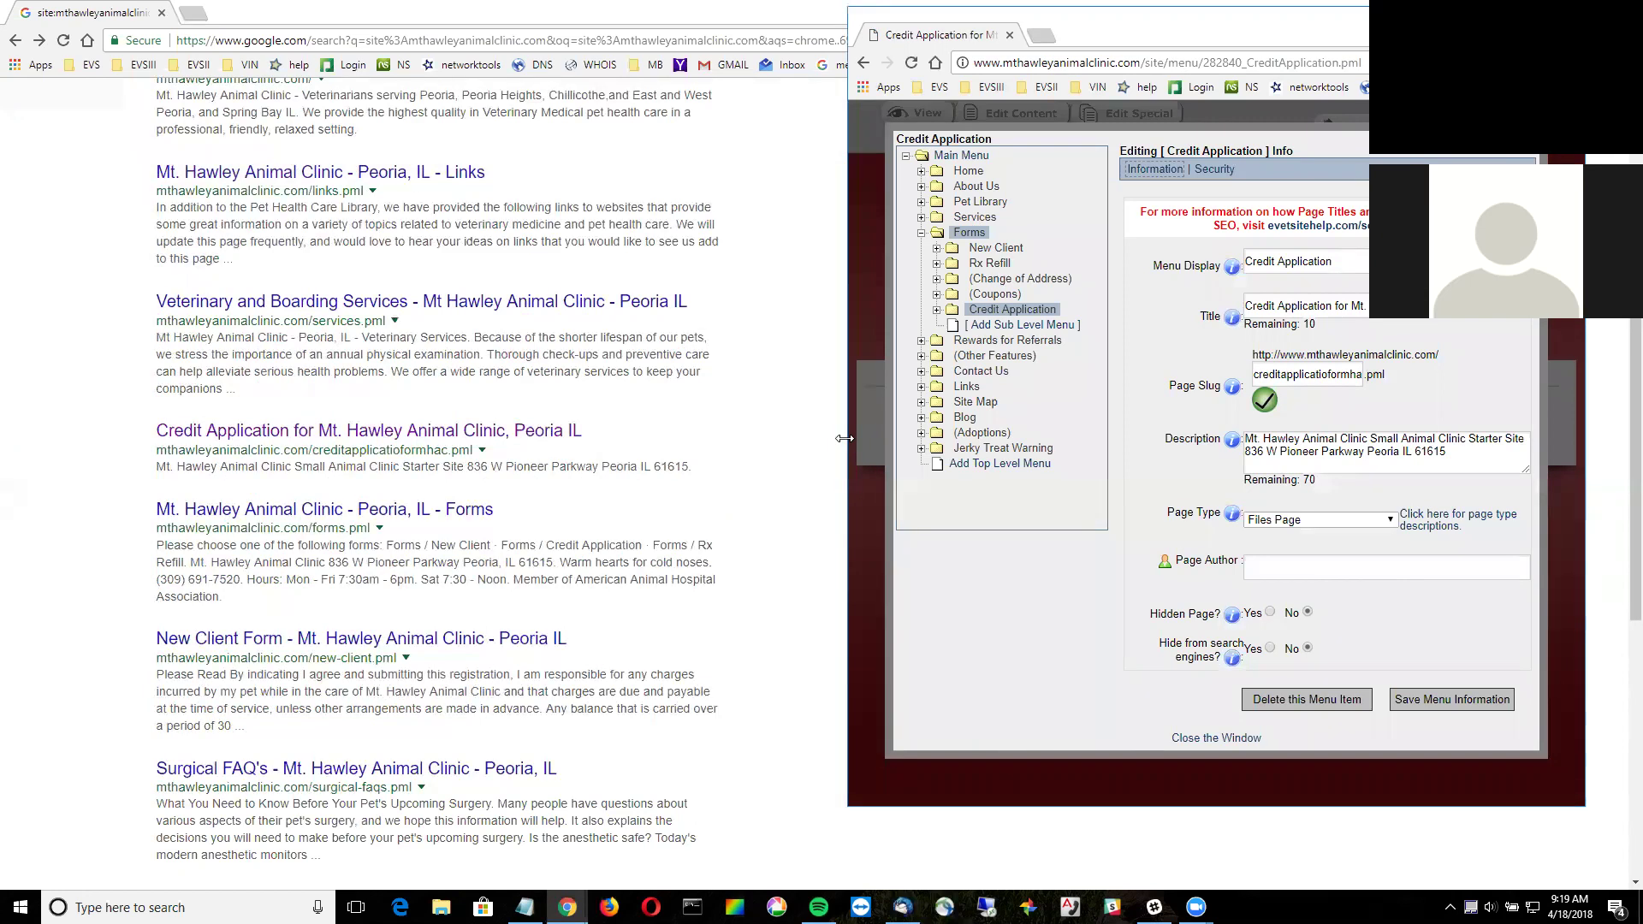
left_click_drag(845, 438, 747, 452)
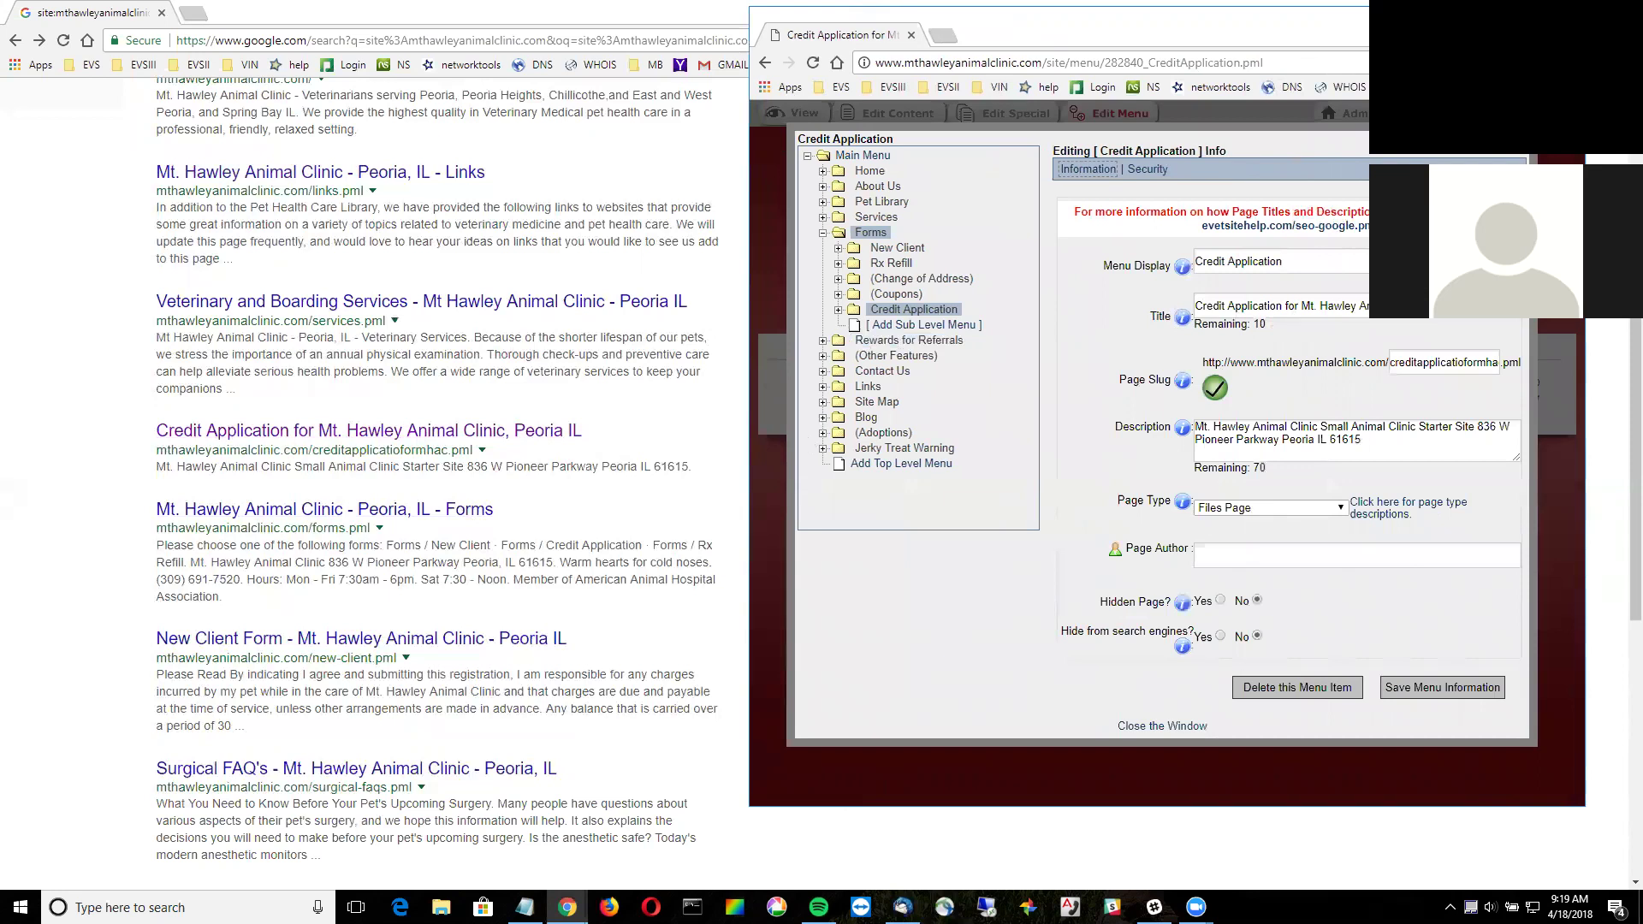
left_click(543, 428)
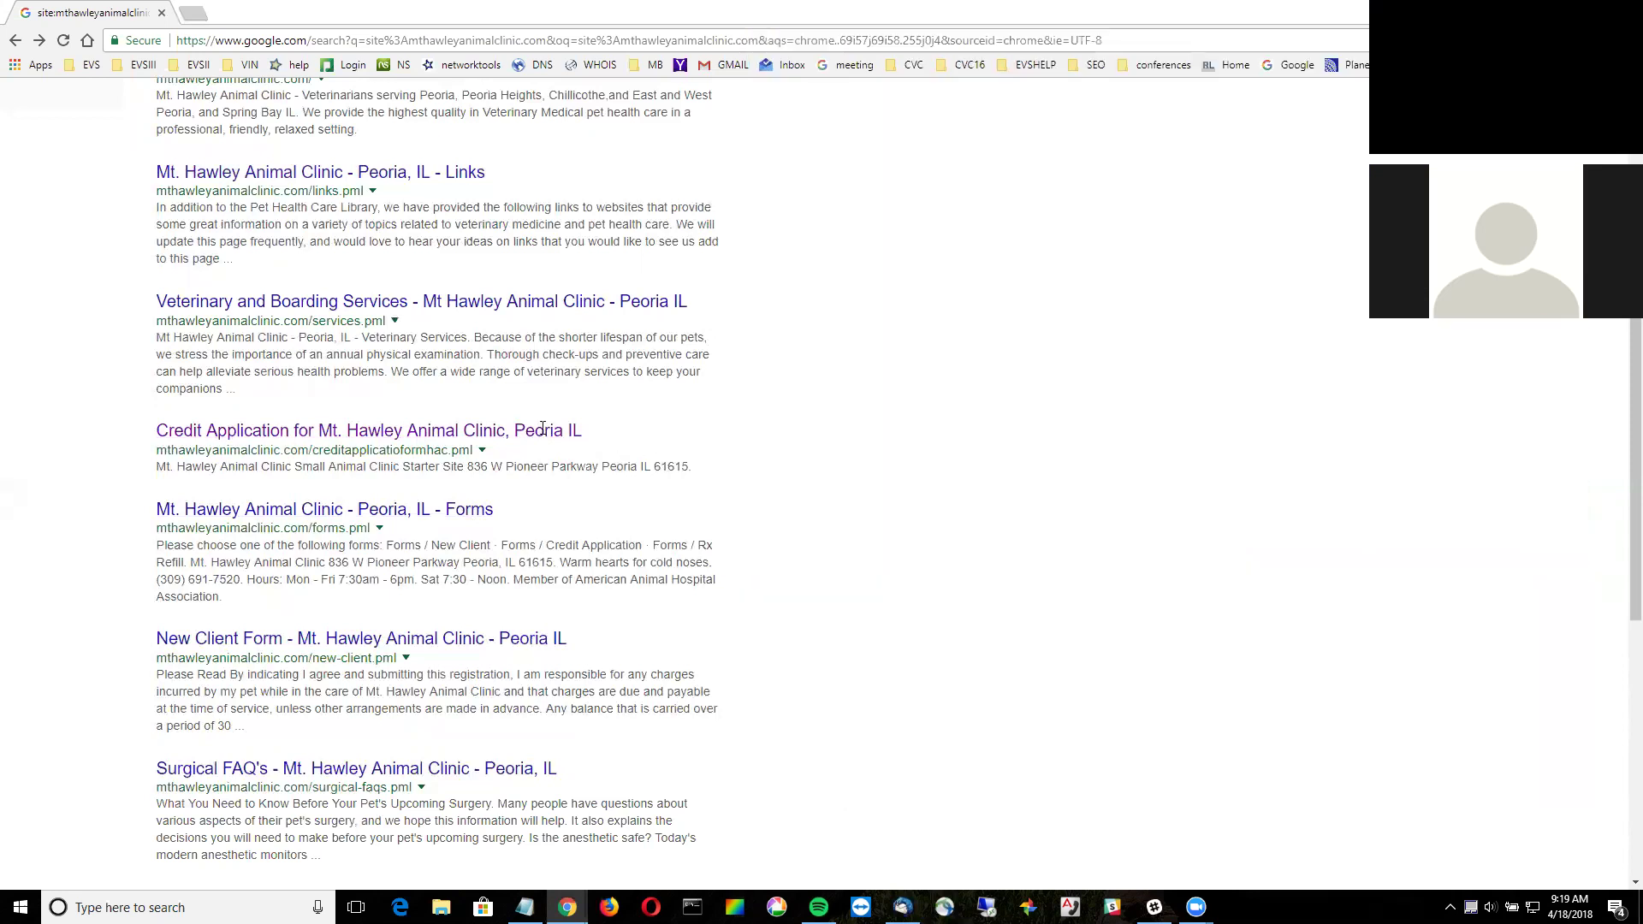